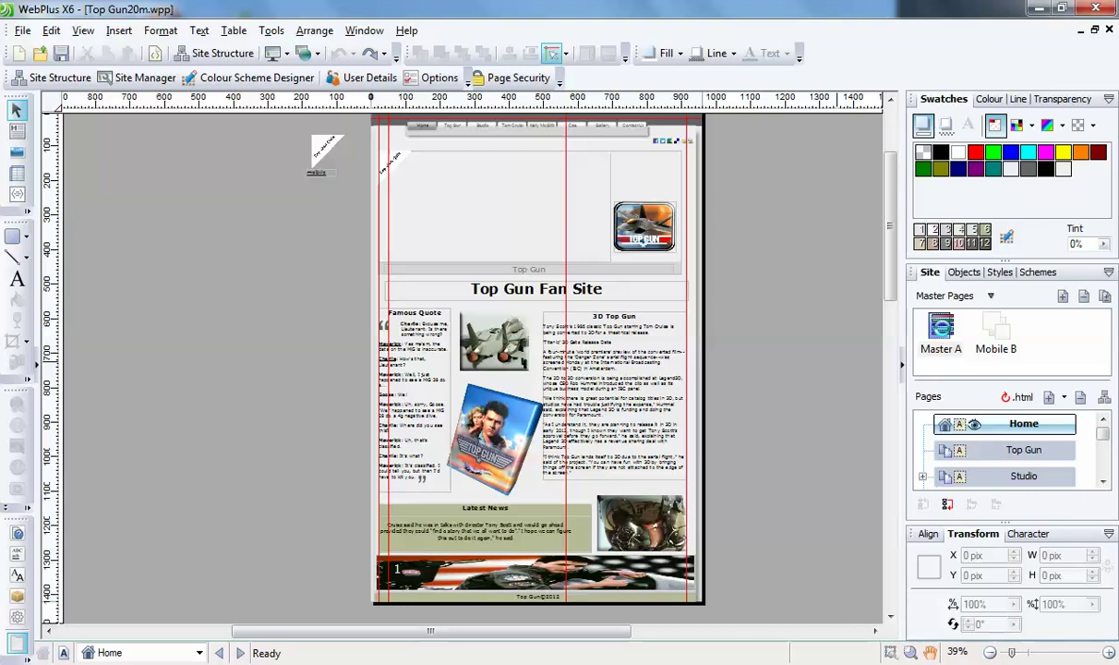
Step: Open the Master A page and select the whole banner slider above the footer from its object list
double_click(927, 319)
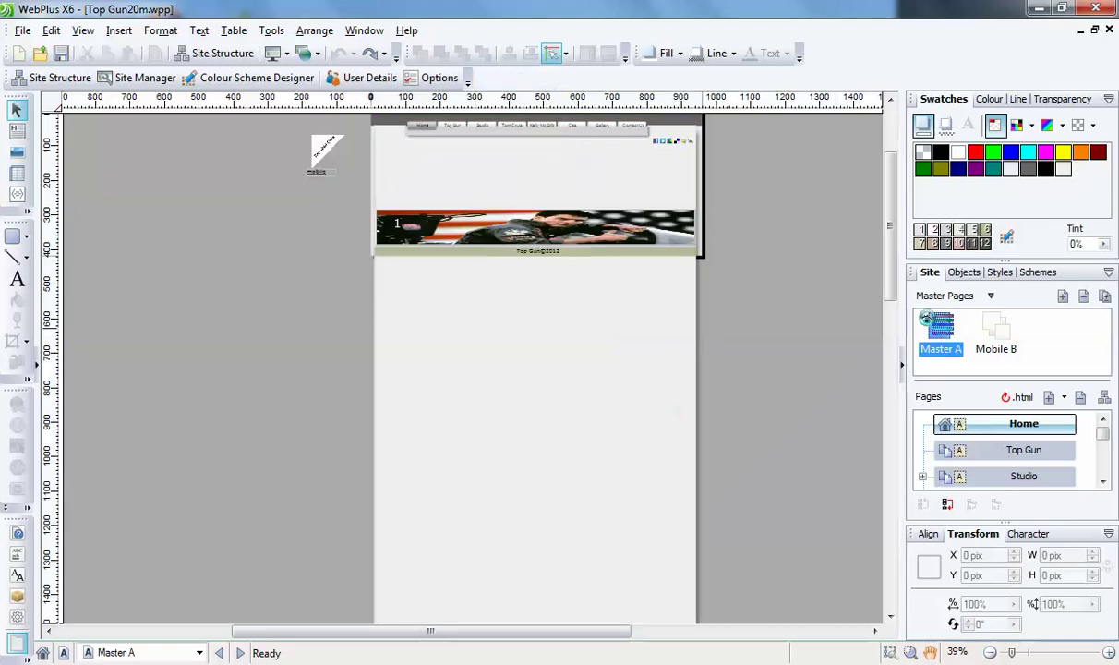
left_click(607, 234)
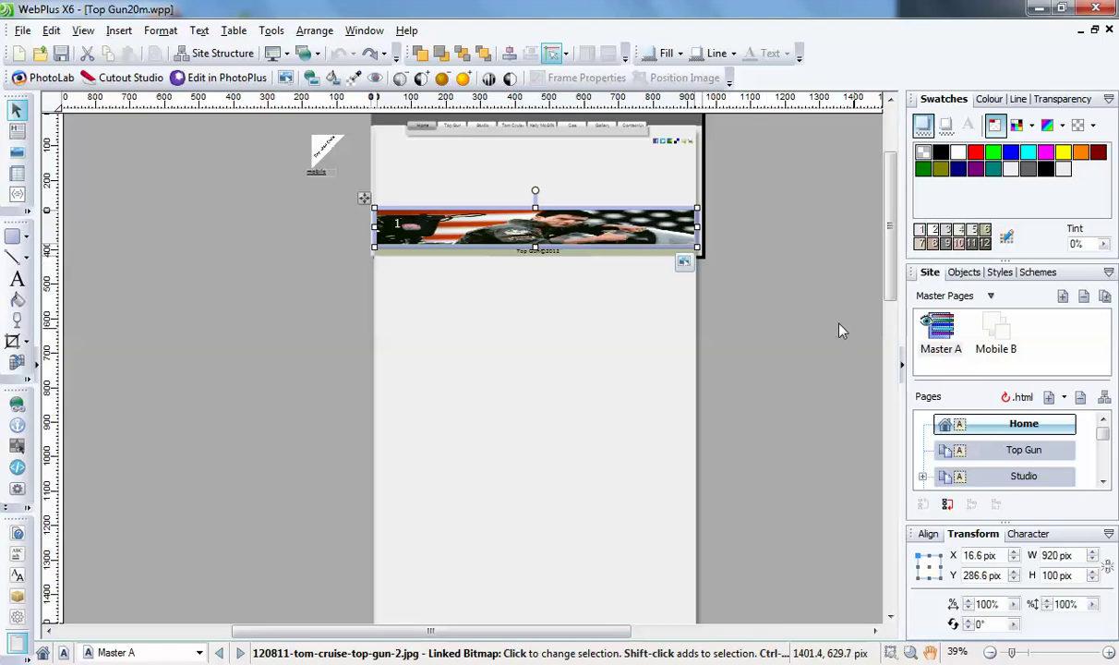
scroll(759, 292, "up", 3)
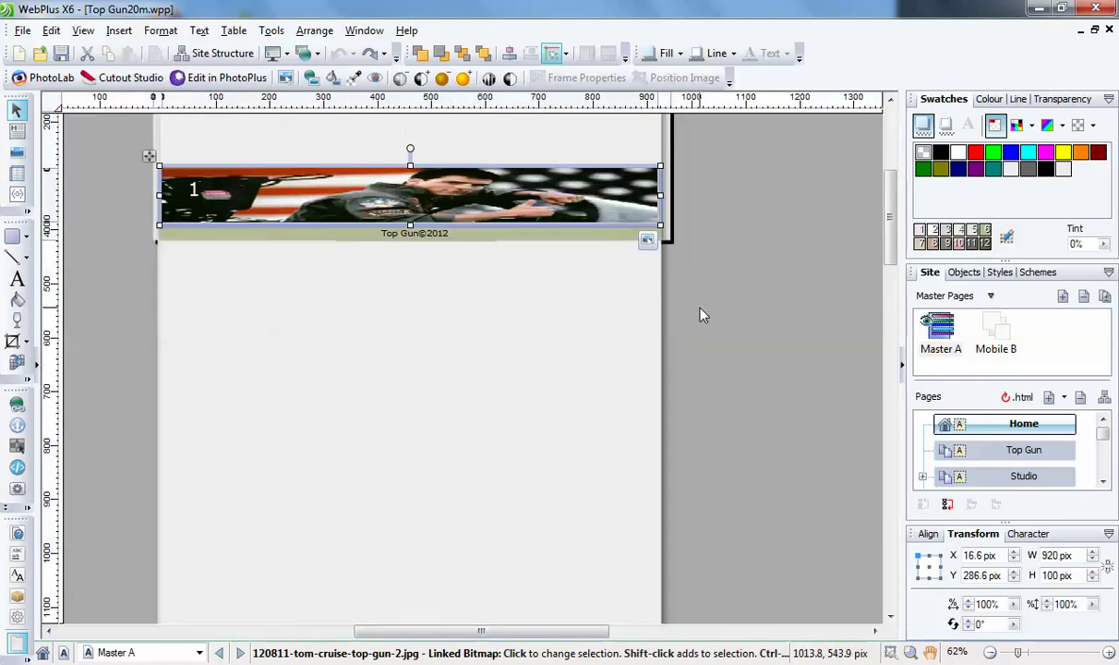
scroll(783, 447, "up", 1)
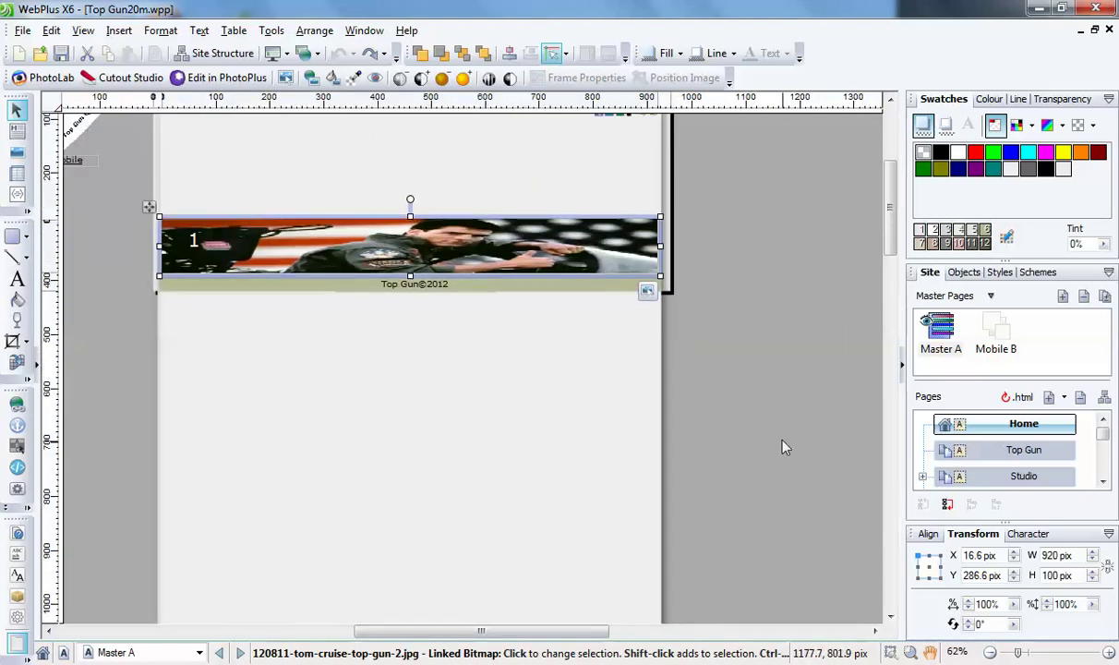
left_click(961, 271)
left_click_drag(1102, 397, 1104, 323)
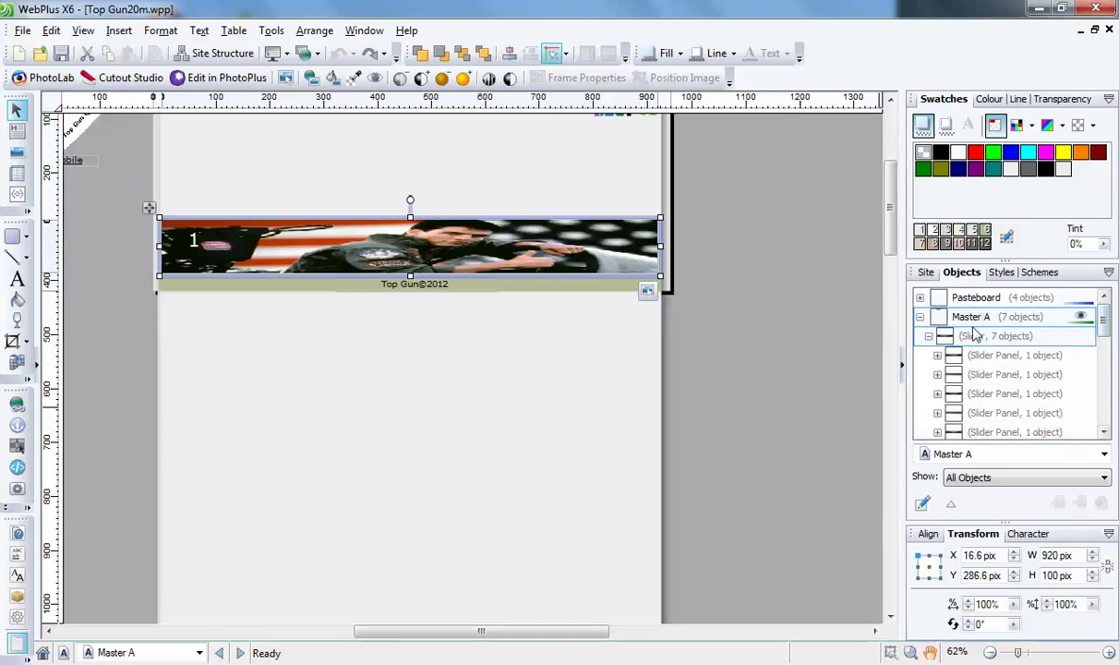
mouse_move(1104, 323)
left_mouse_down()
mouse_move(1110, 388)
mouse_move(1104, 319)
left_mouse_up()
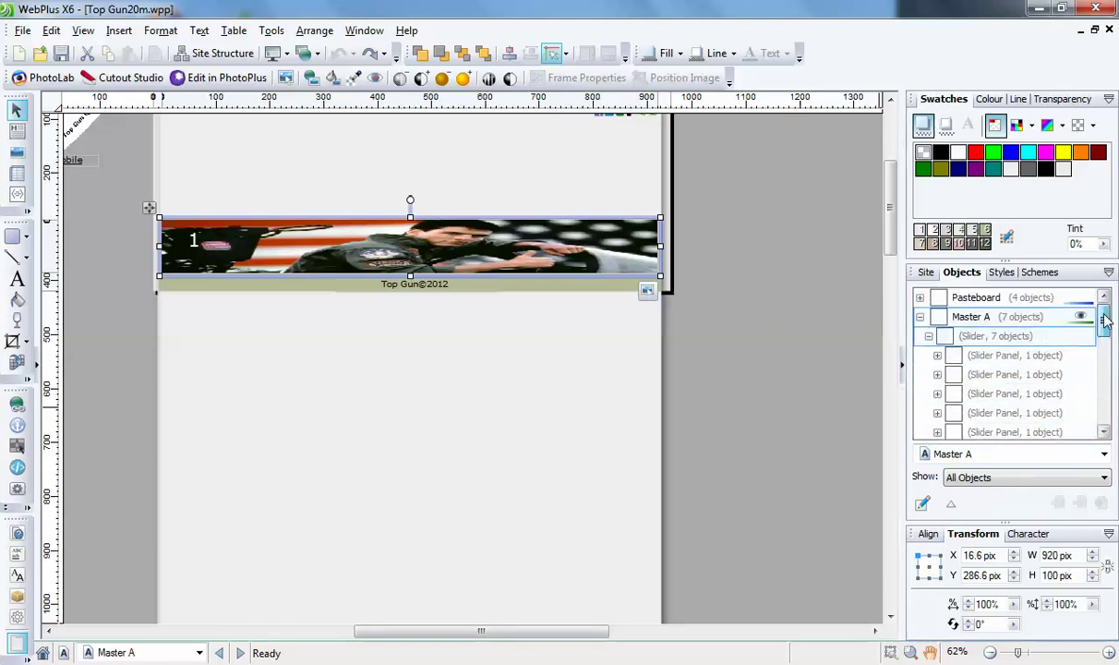
left_click(946, 337)
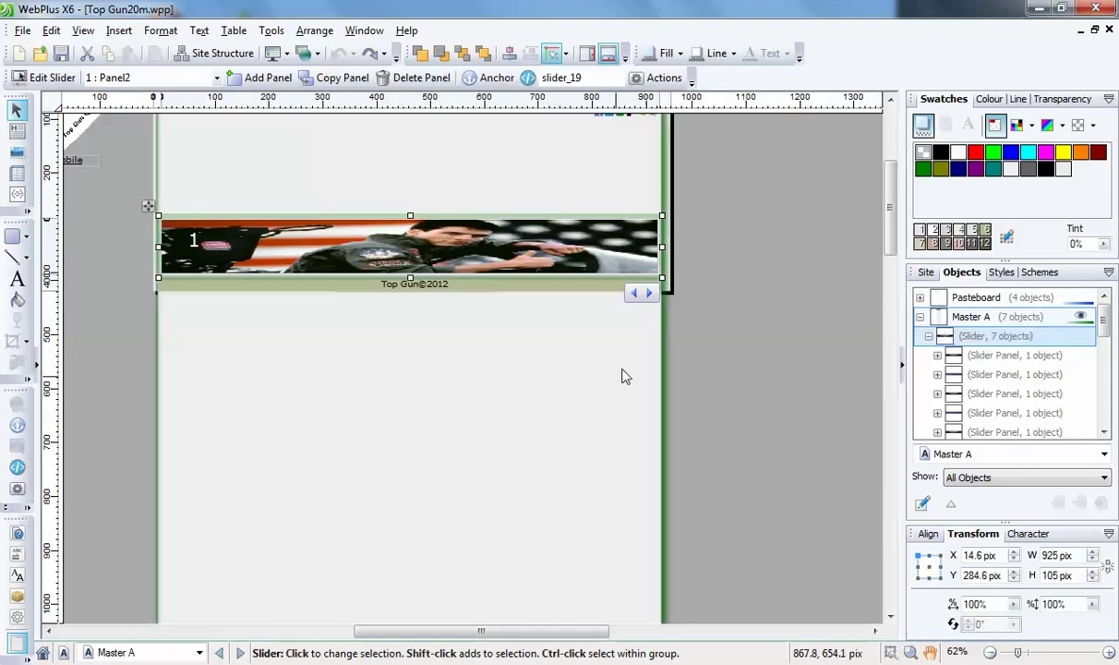
Step: Step through all panels of the banner slider, including the foreground, and return to the first panel
left_click(652, 296)
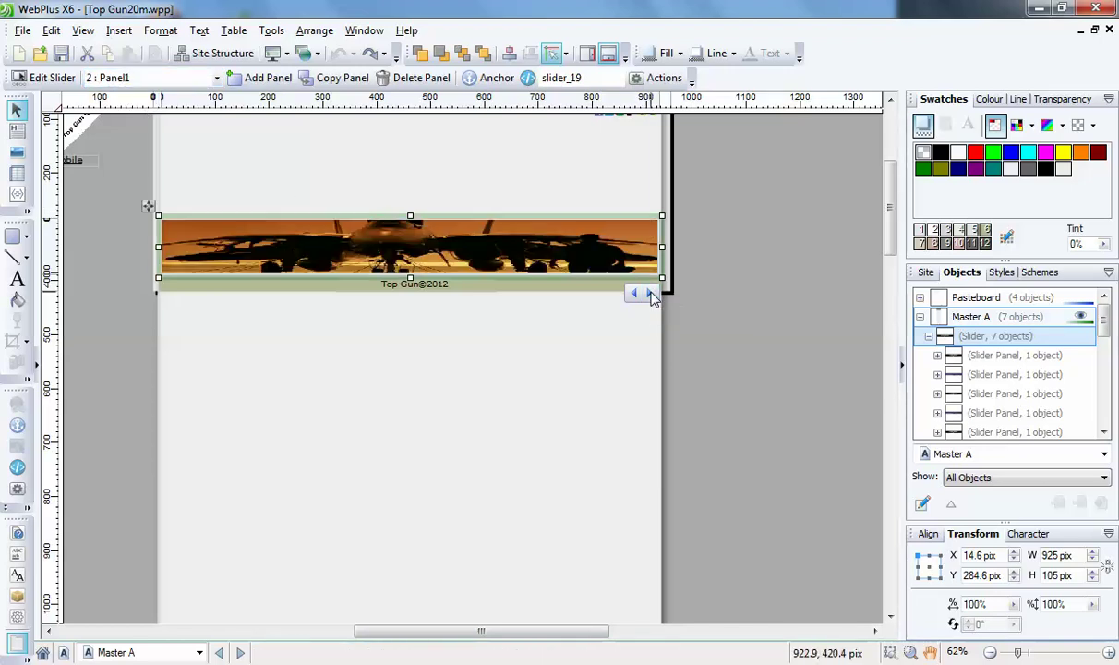
left_click(651, 295)
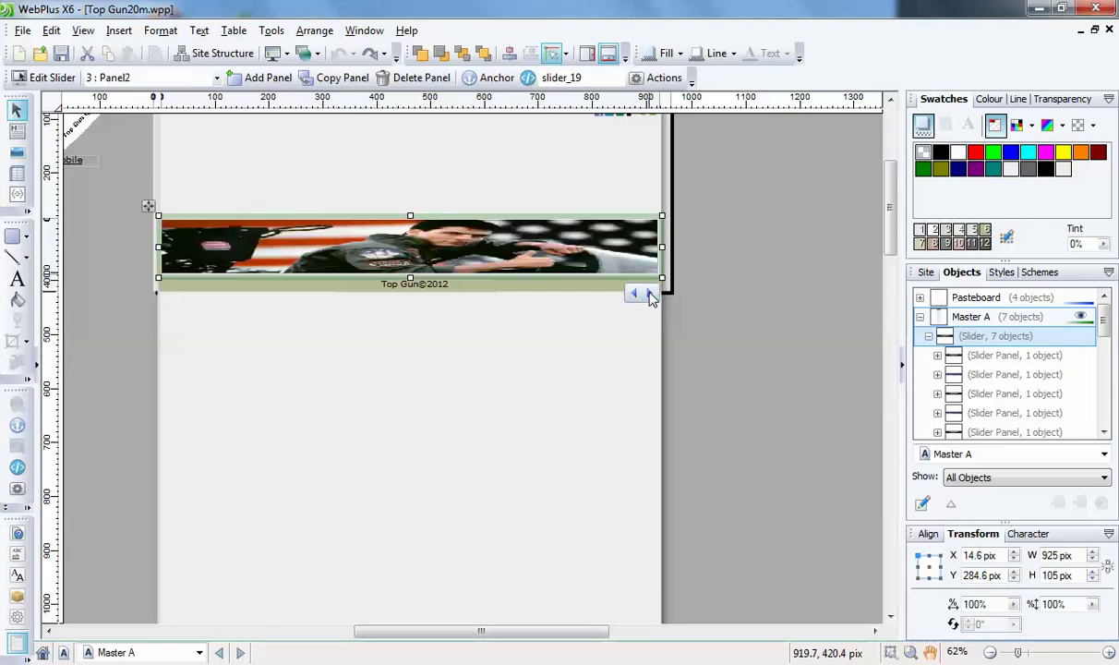
left_click(651, 295)
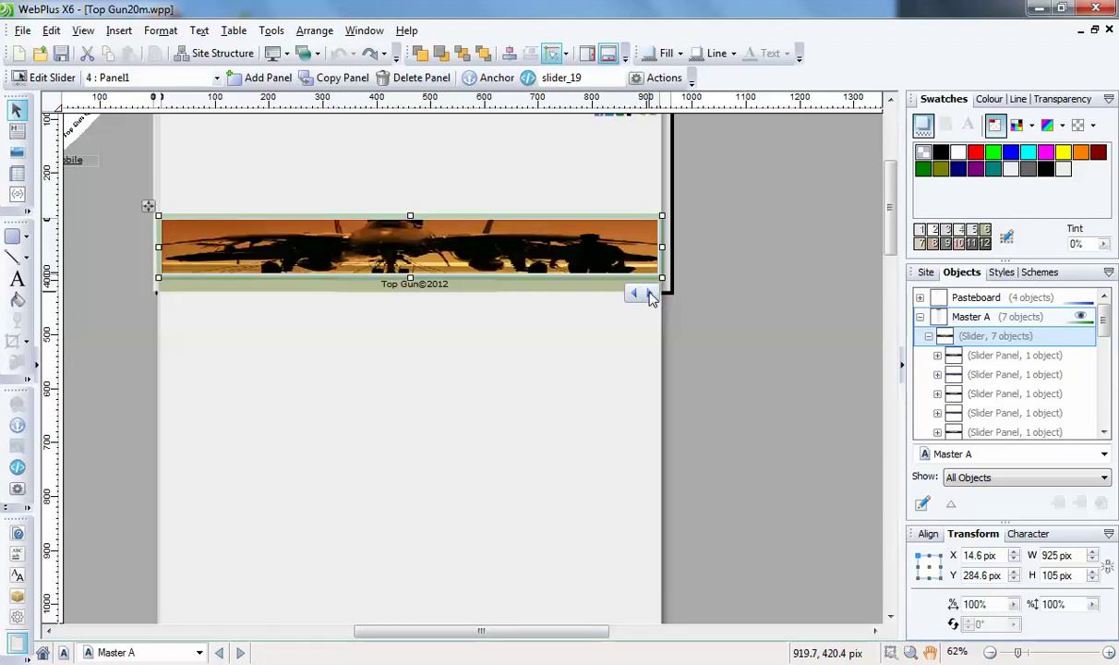
left_click(652, 295)
left_click(650, 295)
left_click(651, 294)
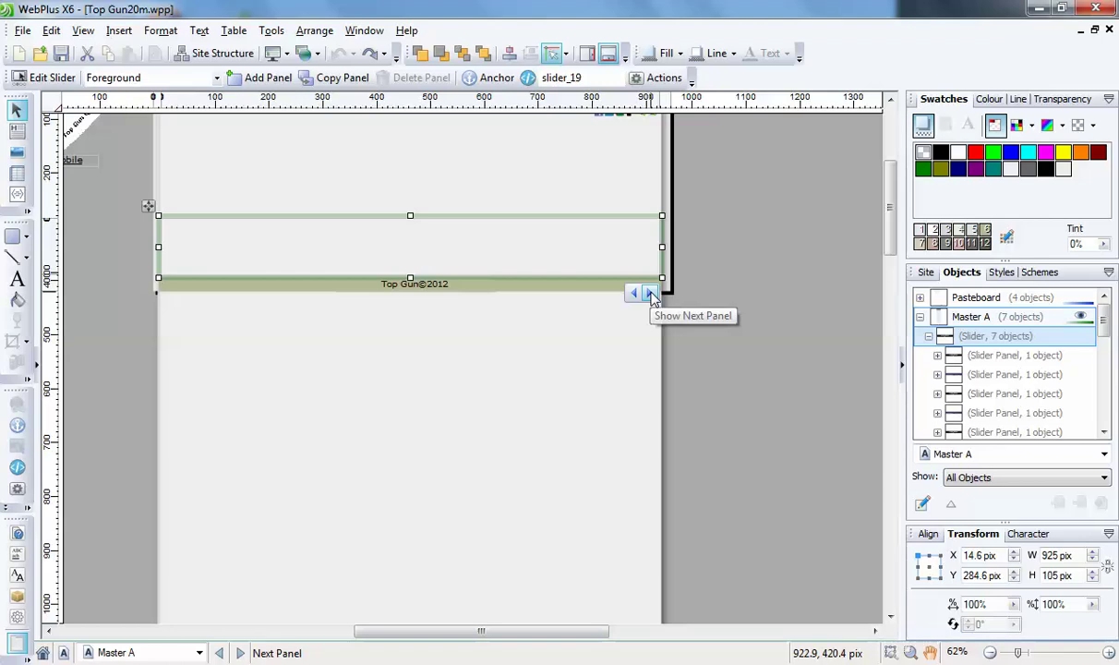
left_click(651, 295)
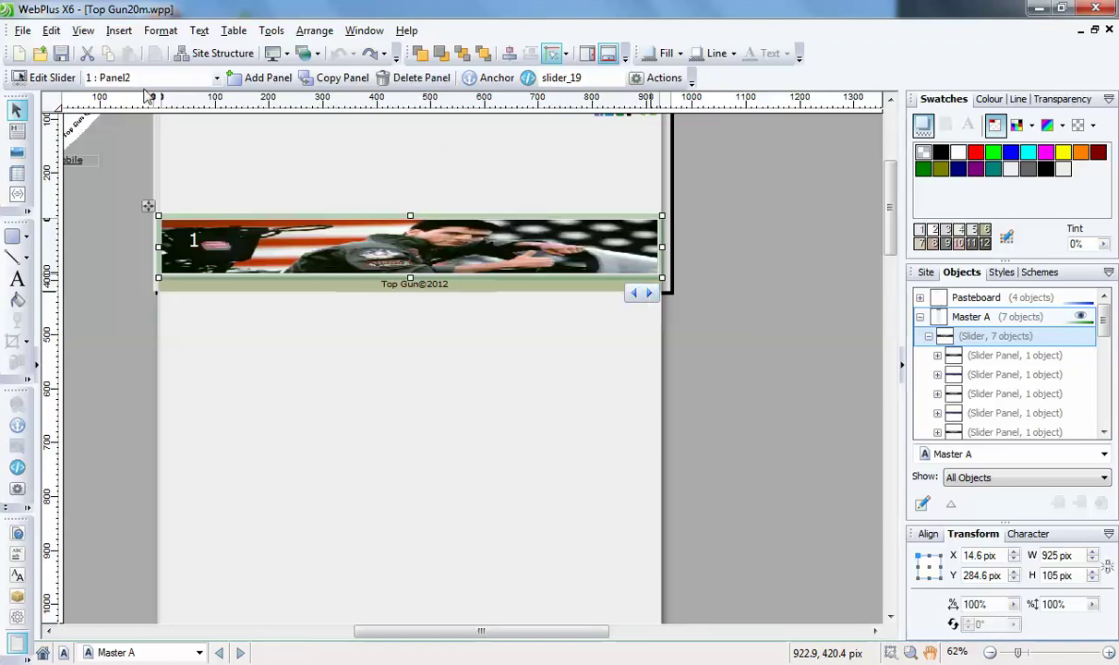
Step: Open the banner slider's settings and examine the start and end dates and times of each panel
left_click(49, 80)
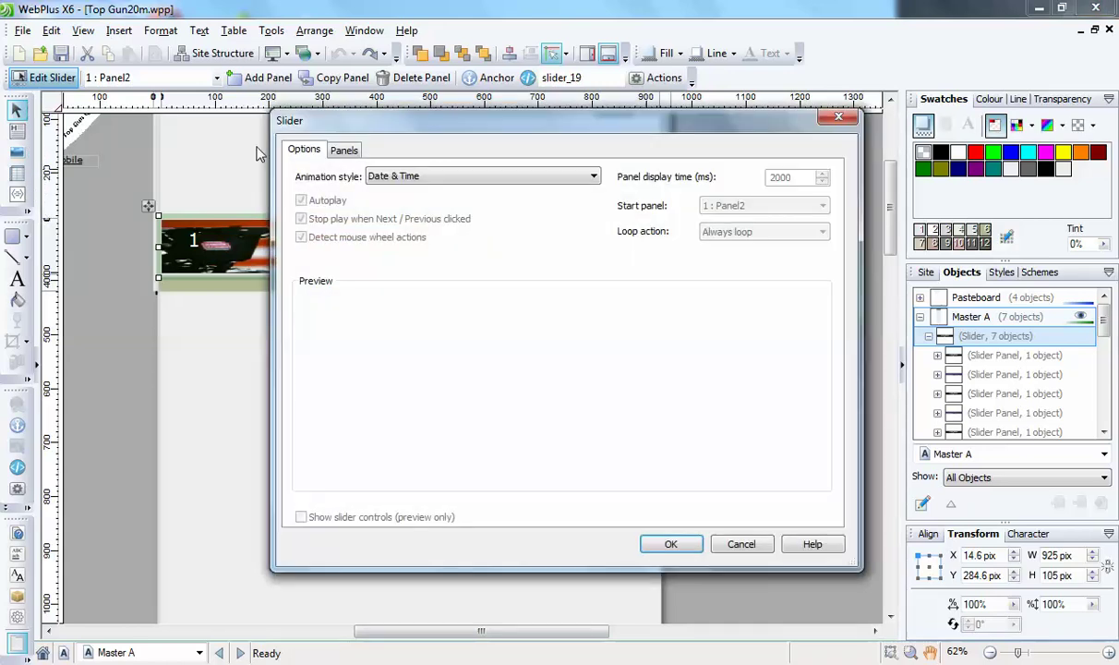
left_click(354, 154)
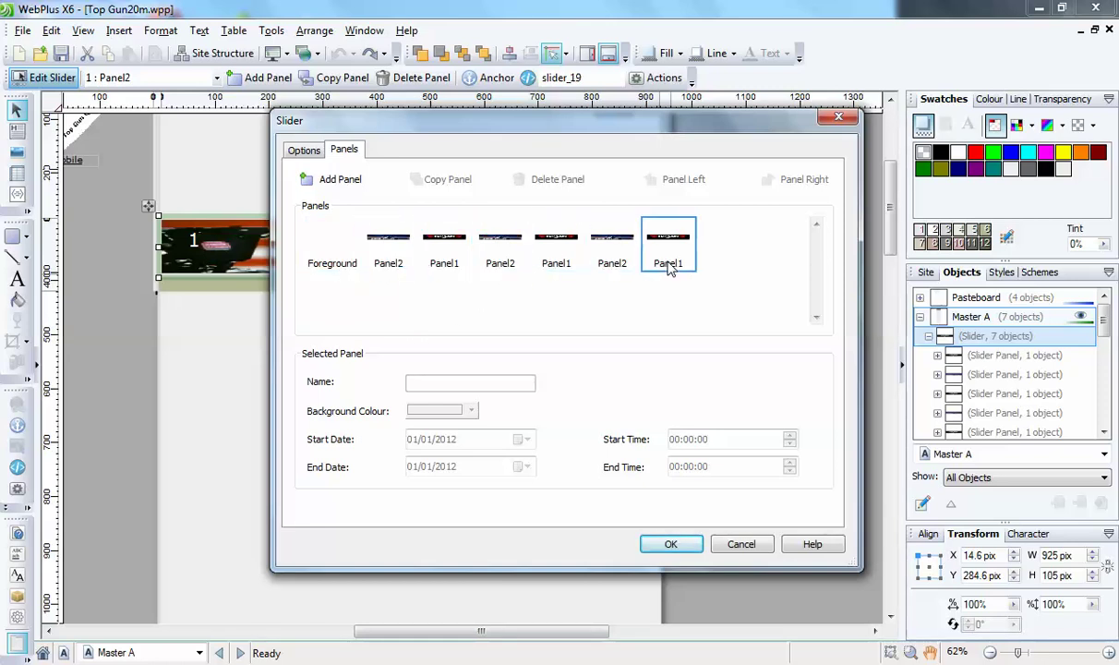
left_click(392, 240)
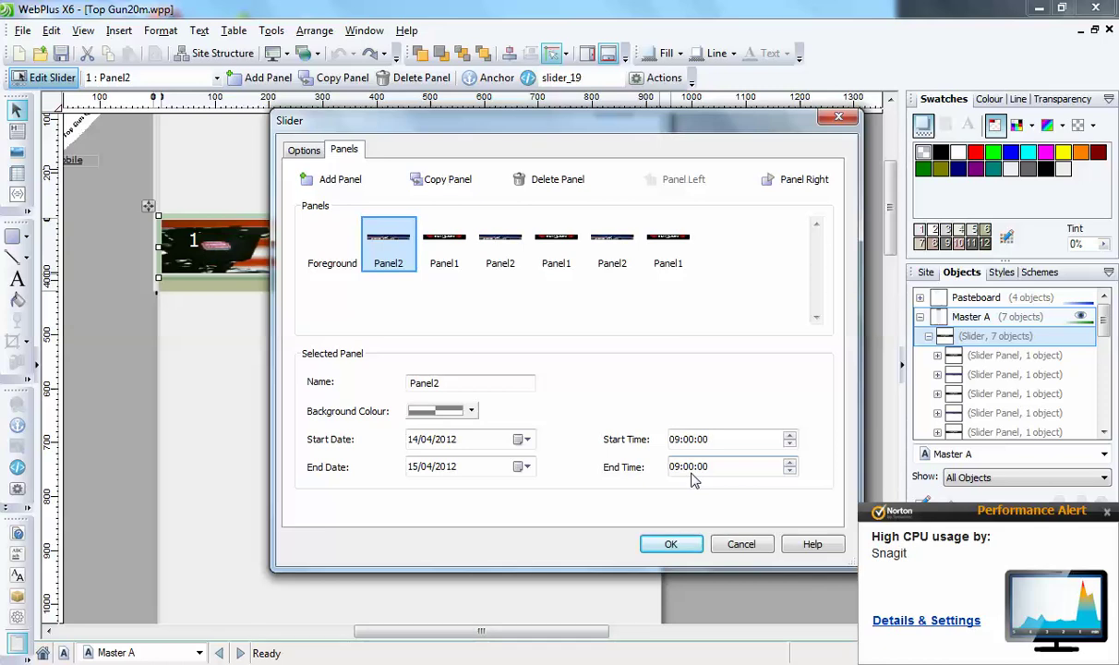
left_click(444, 247)
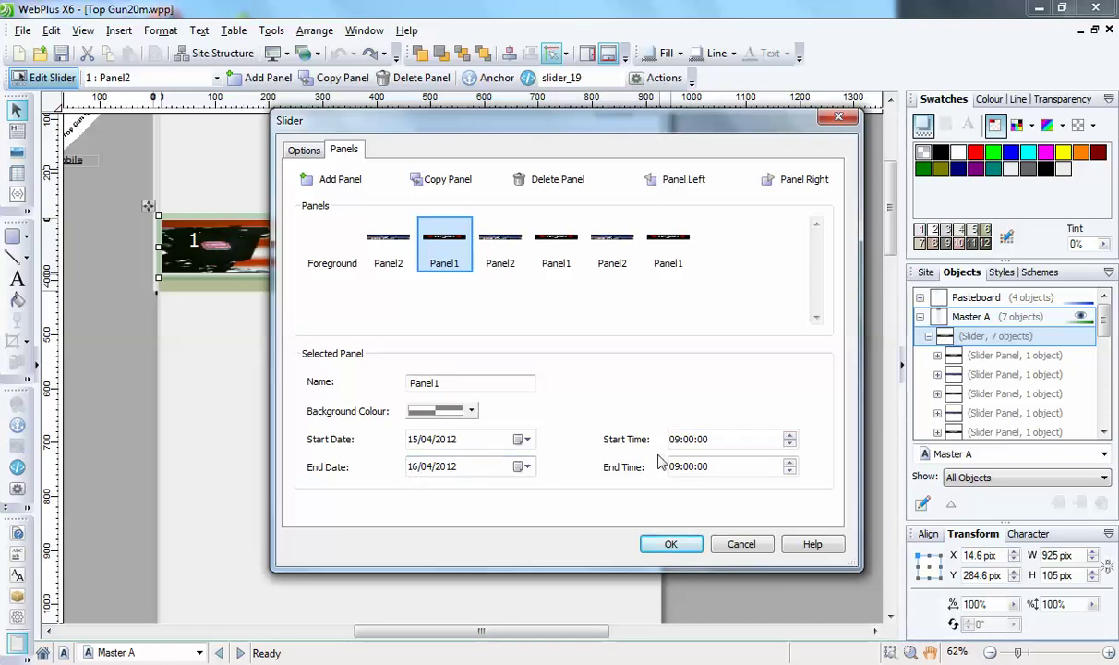
left_click(504, 261)
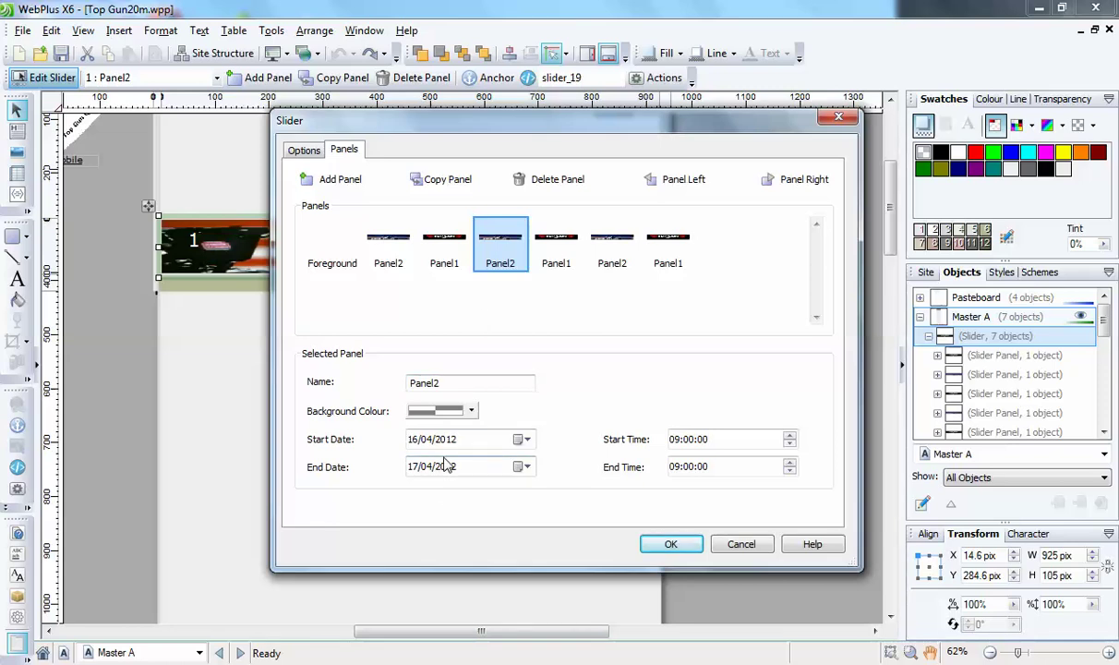
left_click(555, 241)
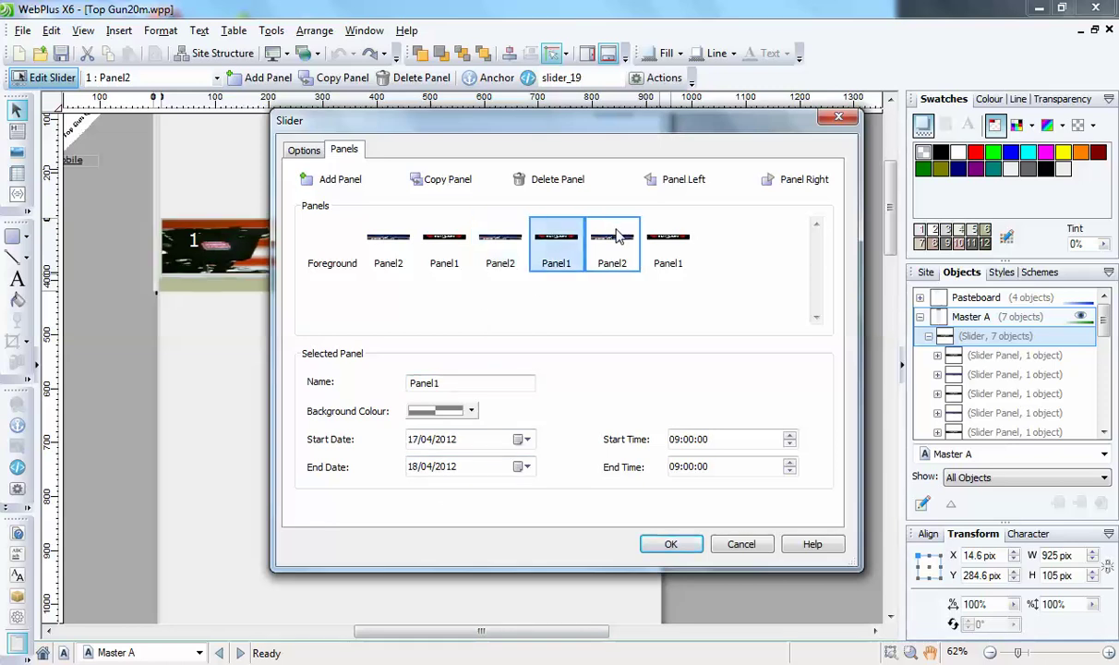
left_click(612, 242)
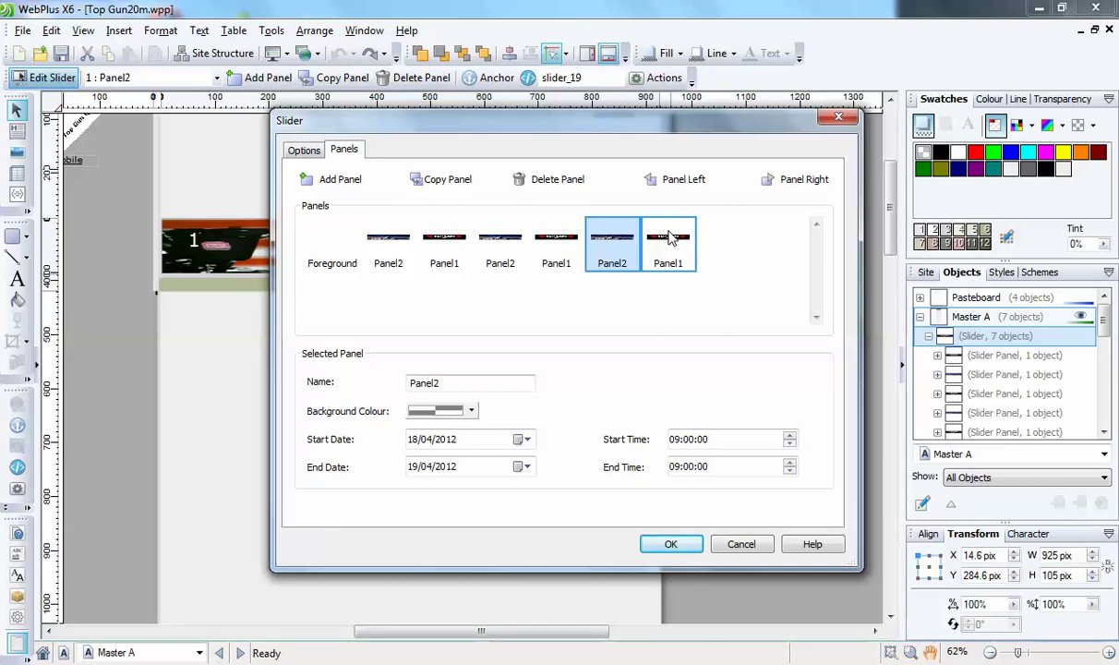
left_click(670, 238)
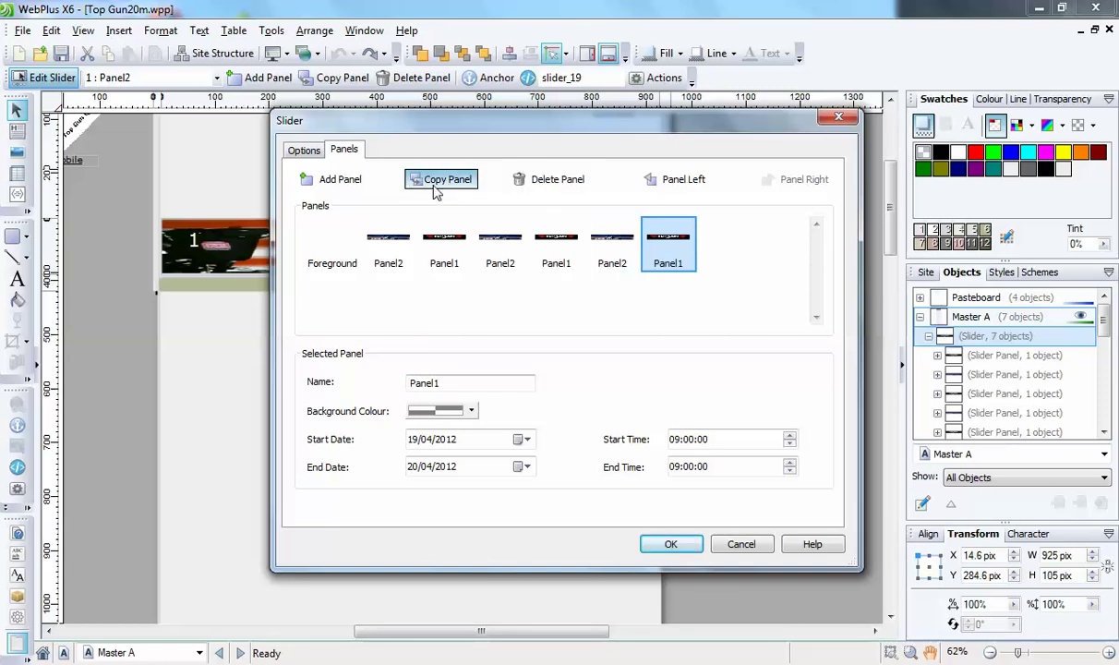
Step: Add a new panel to the slider, move it ahead of the other panels, check the neighbouring dates and apply the changes
left_click(352, 181)
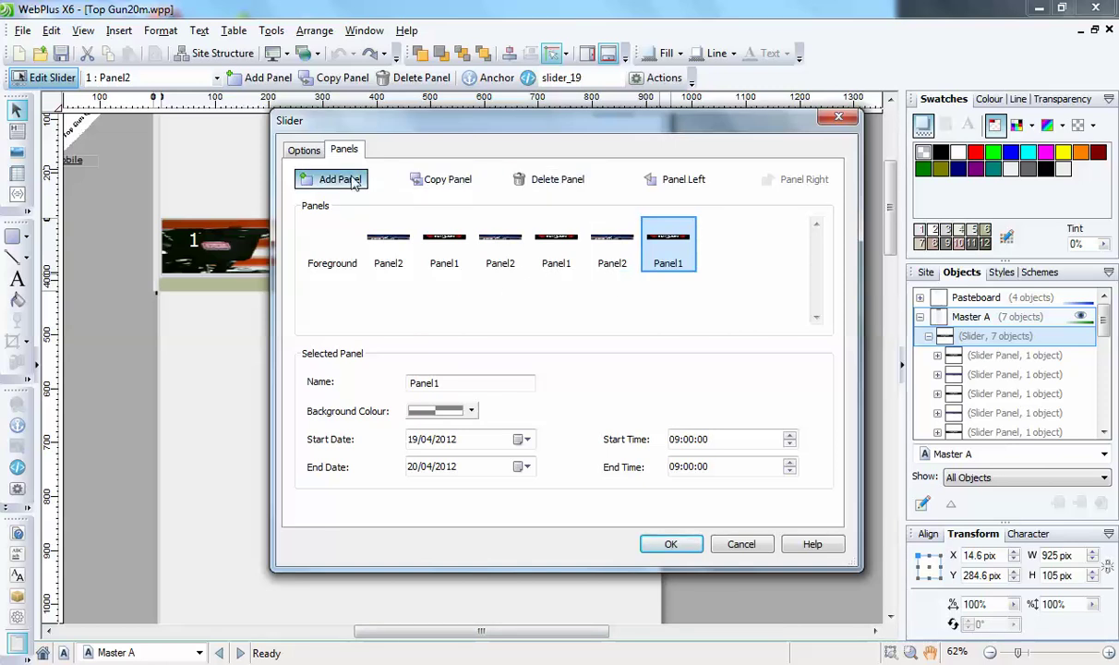
left_click_drag(727, 262, 375, 242)
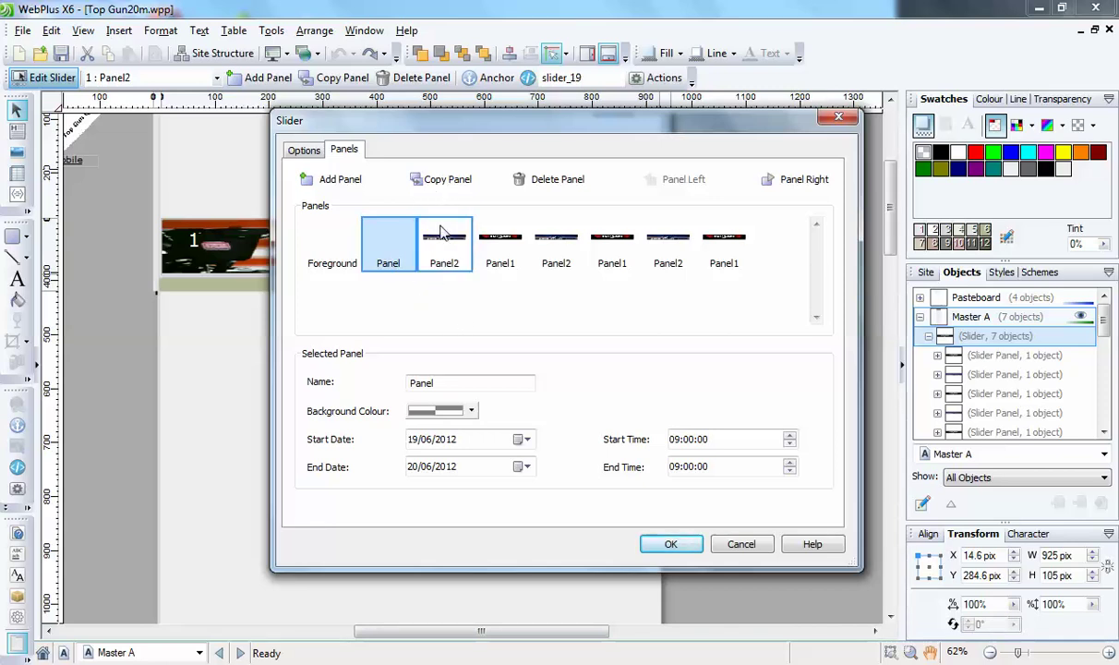
left_click(445, 259)
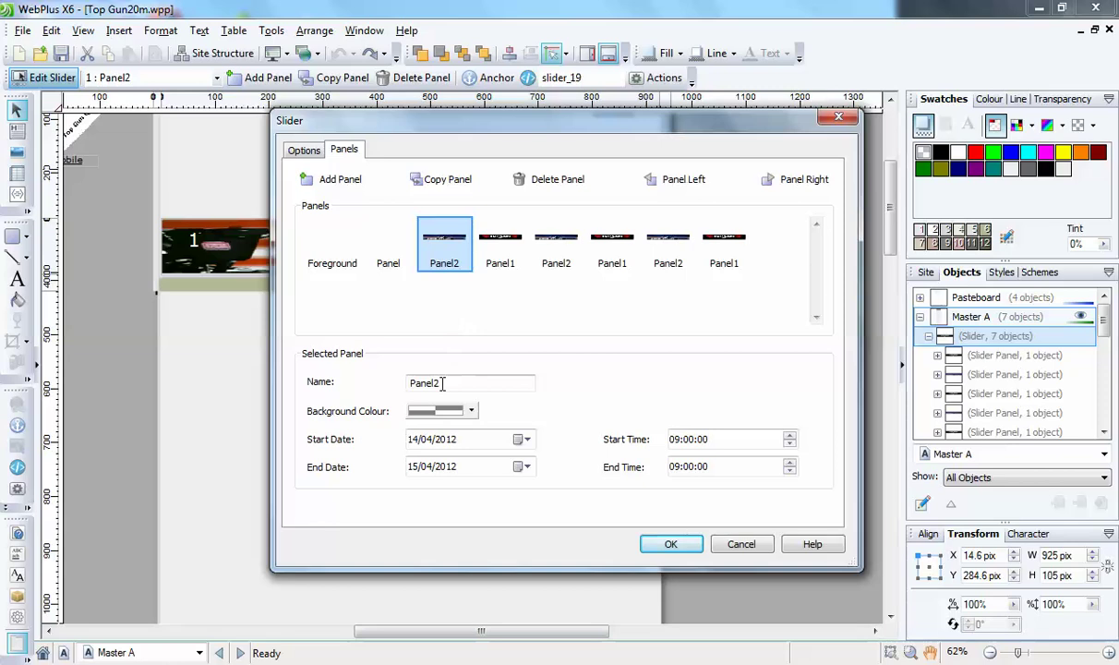
left_click(724, 253)
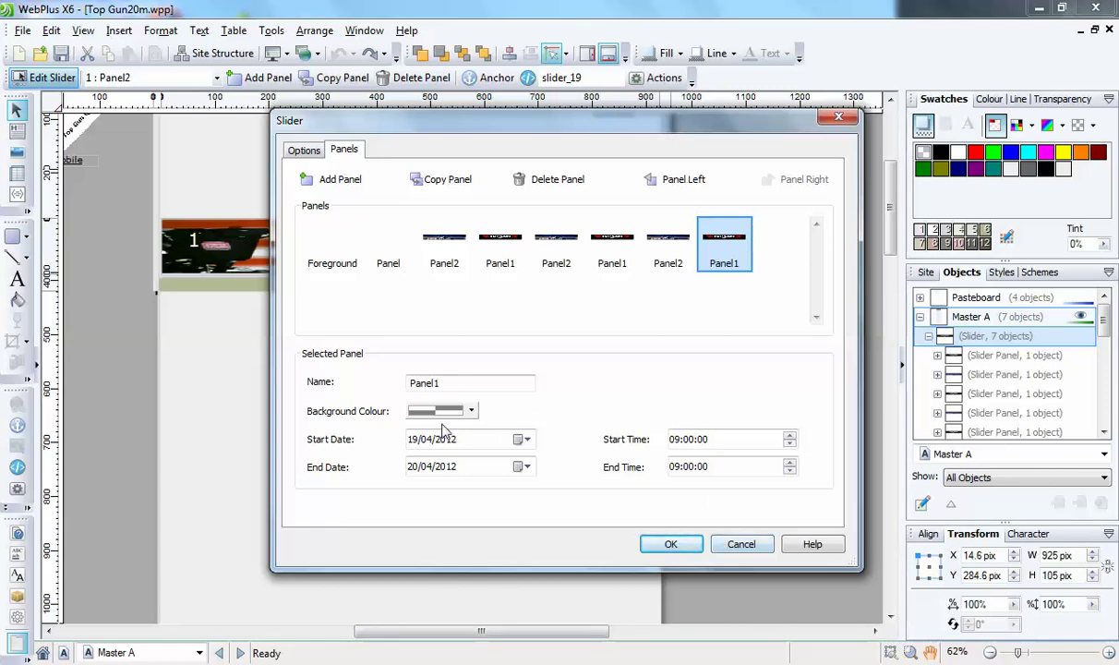
left_click(440, 237)
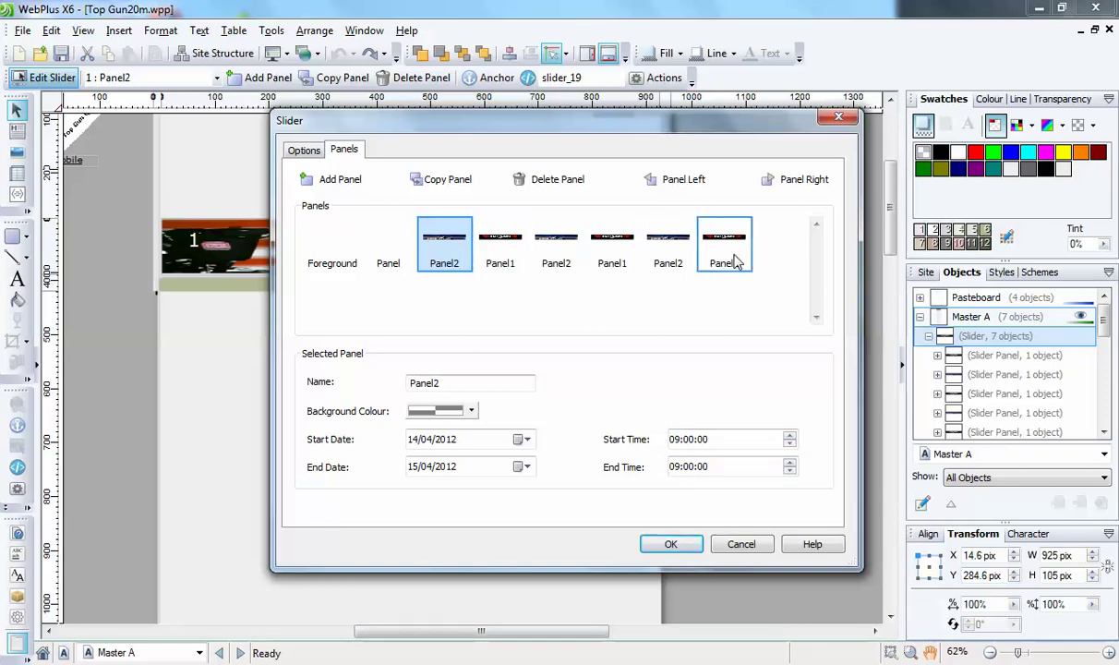
left_click(673, 545)
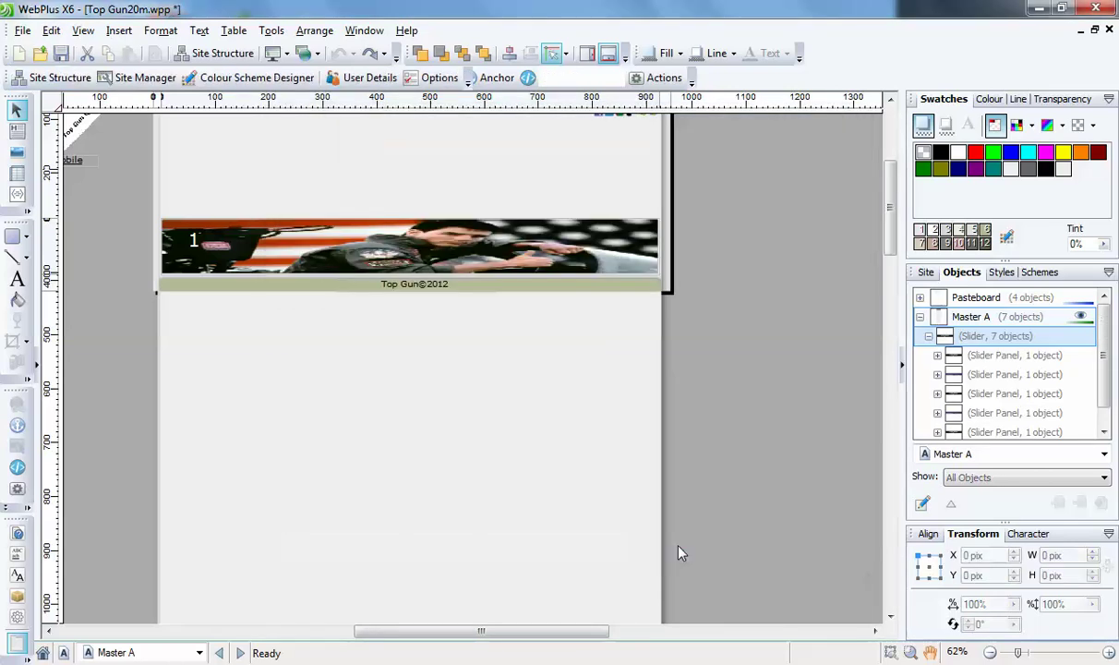
Step: Switch to the Home page and select the text frame under the Latest News heading
left_click(926, 273)
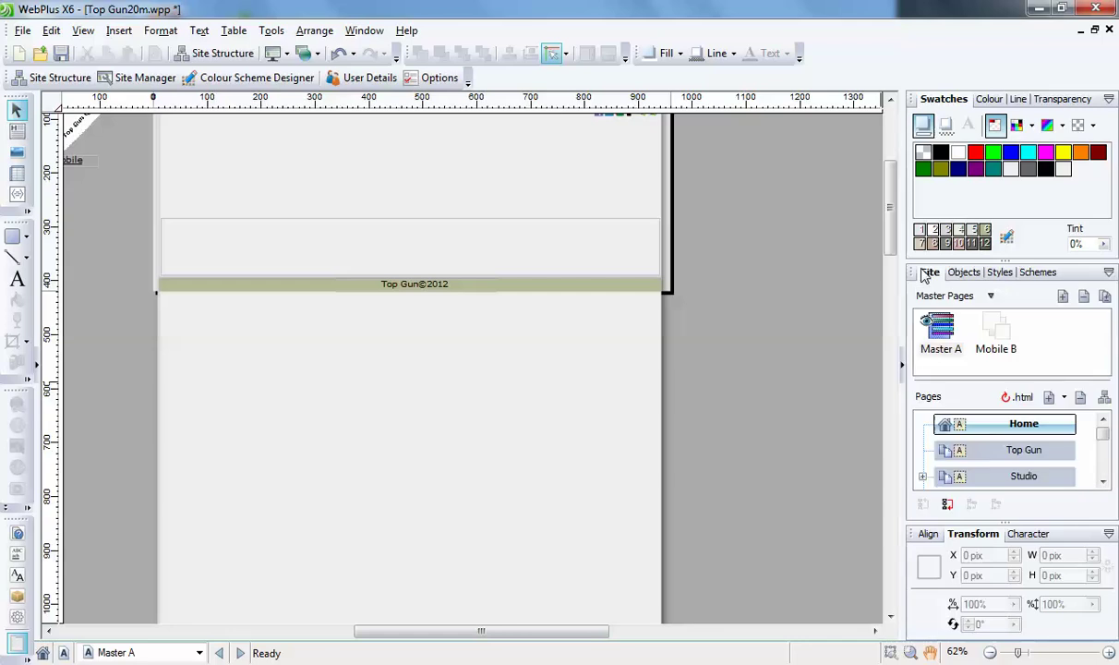
double_click(988, 424)
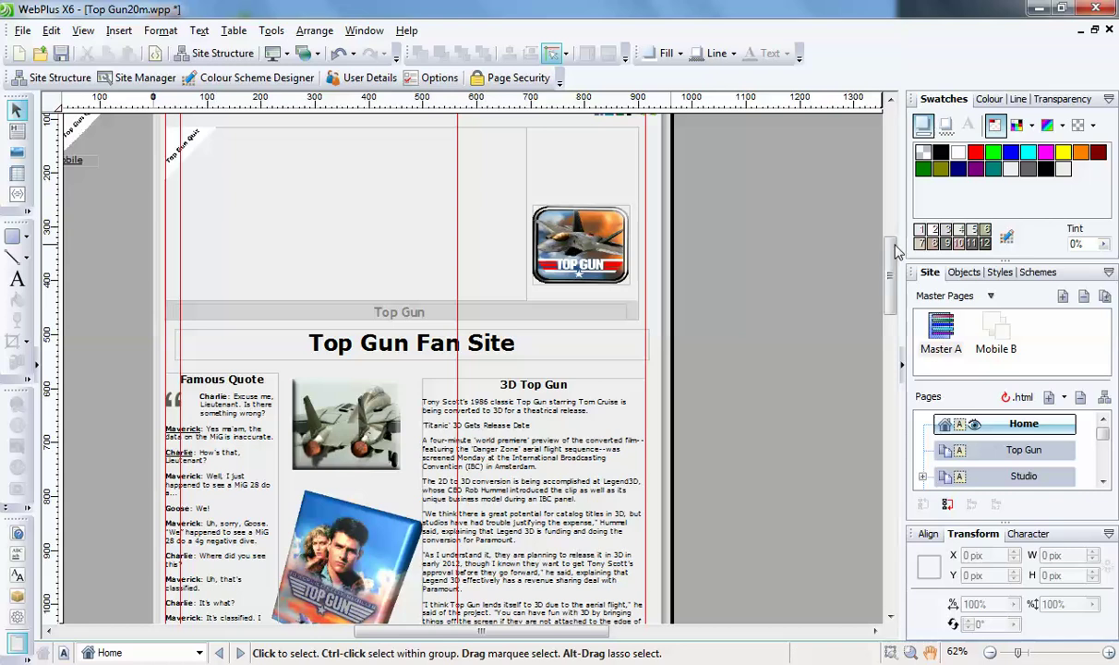
scroll(893, 262, "down", 5)
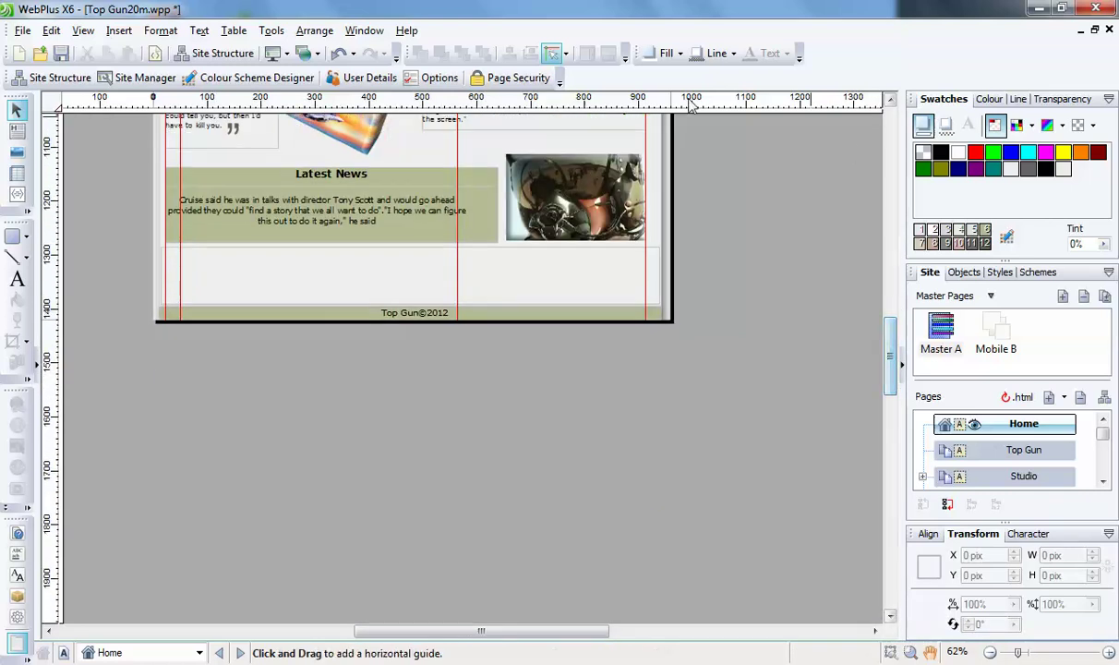
left_click(354, 230)
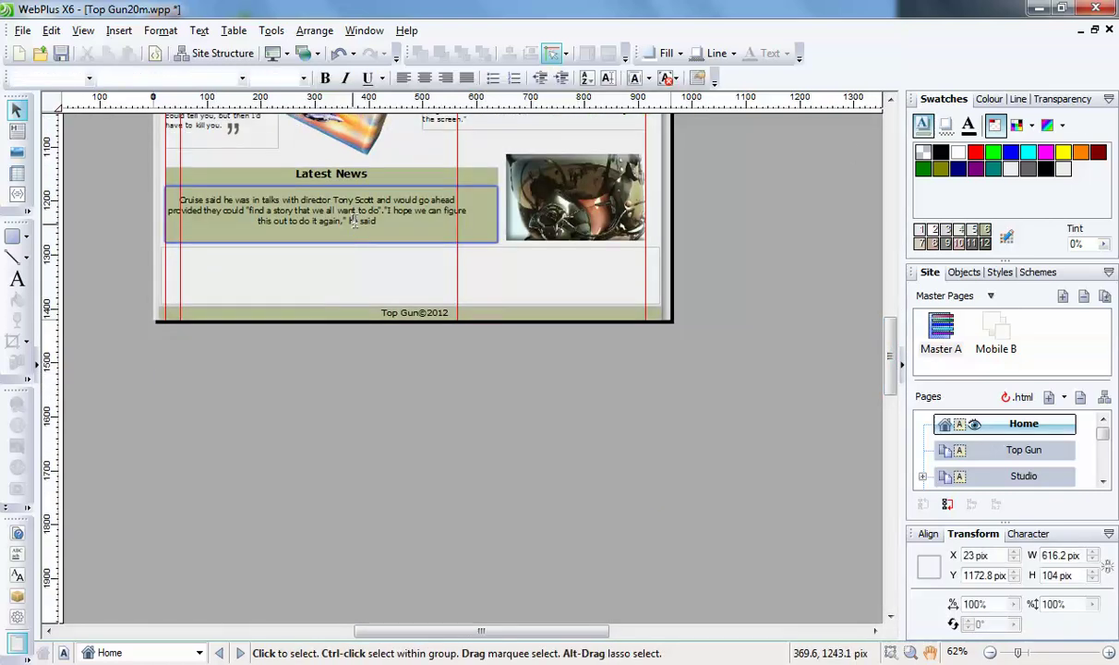
left_click(499, 225)
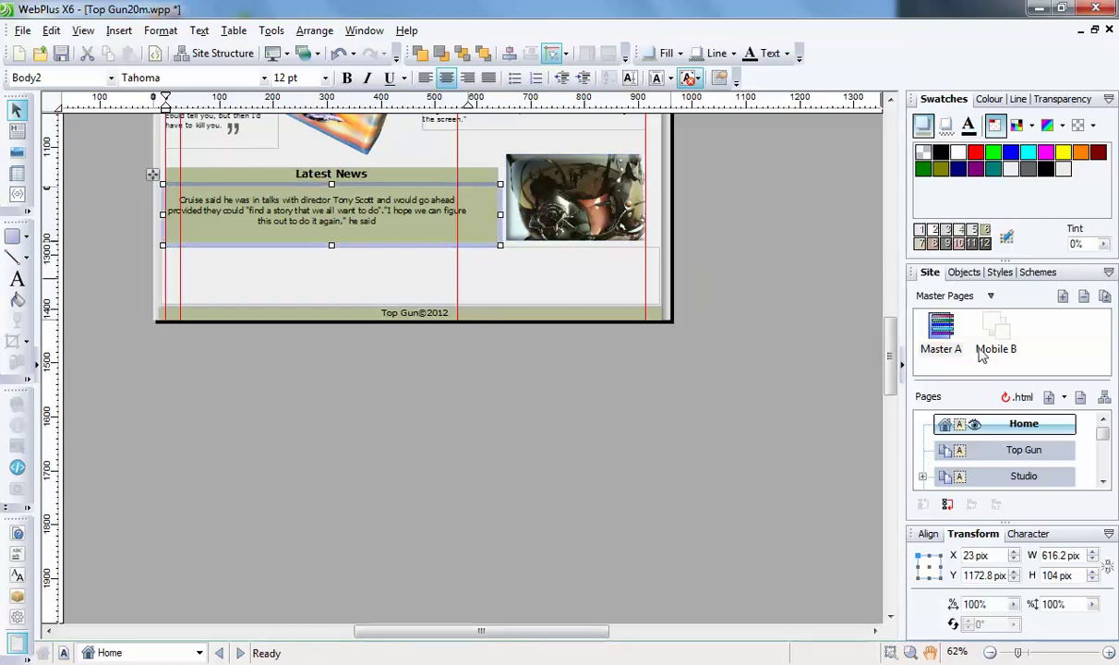
Step: Look through the sliders listed among the Home page's objects and select the Latest News slider
left_click(960, 272)
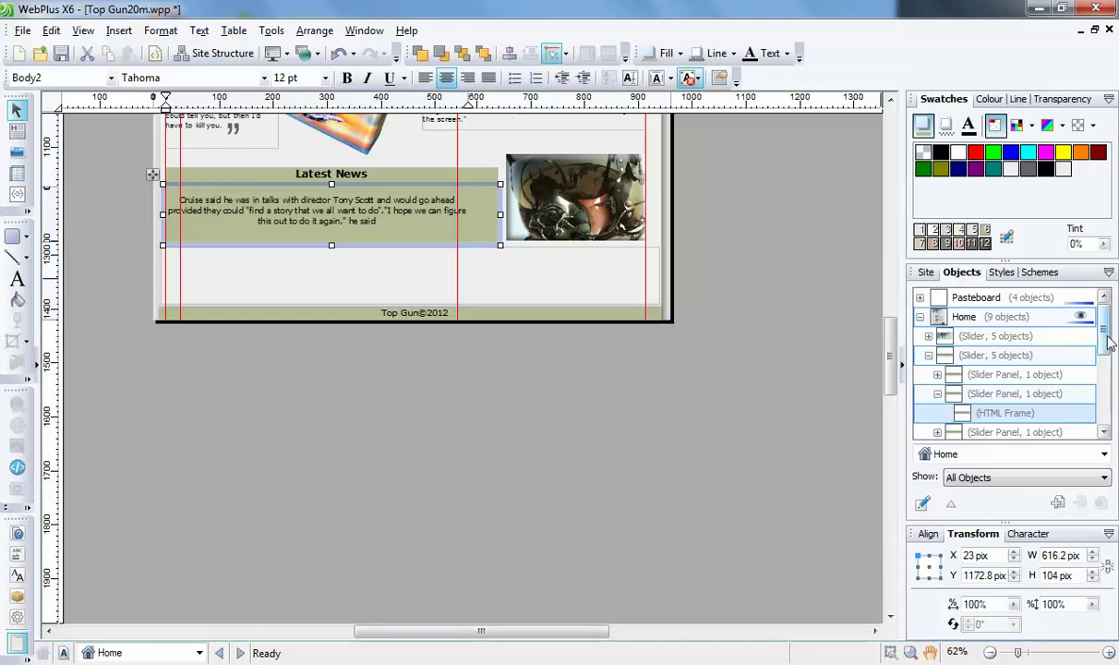
left_click(943, 338)
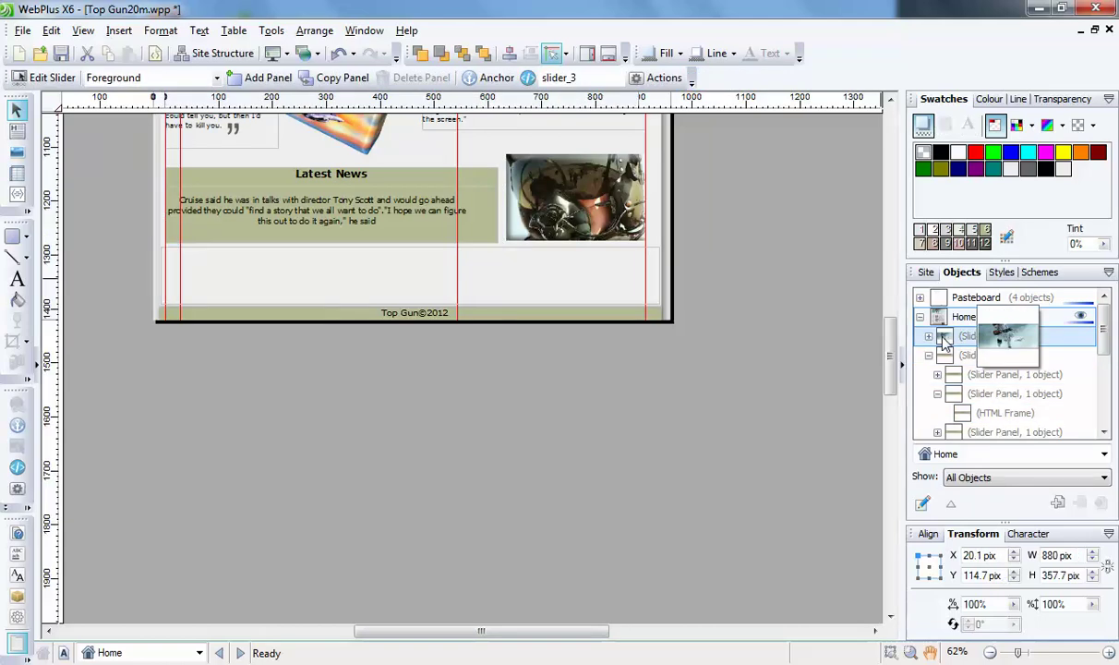
left_click_drag(1105, 332, 1102, 368)
mouse_move(954, 369)
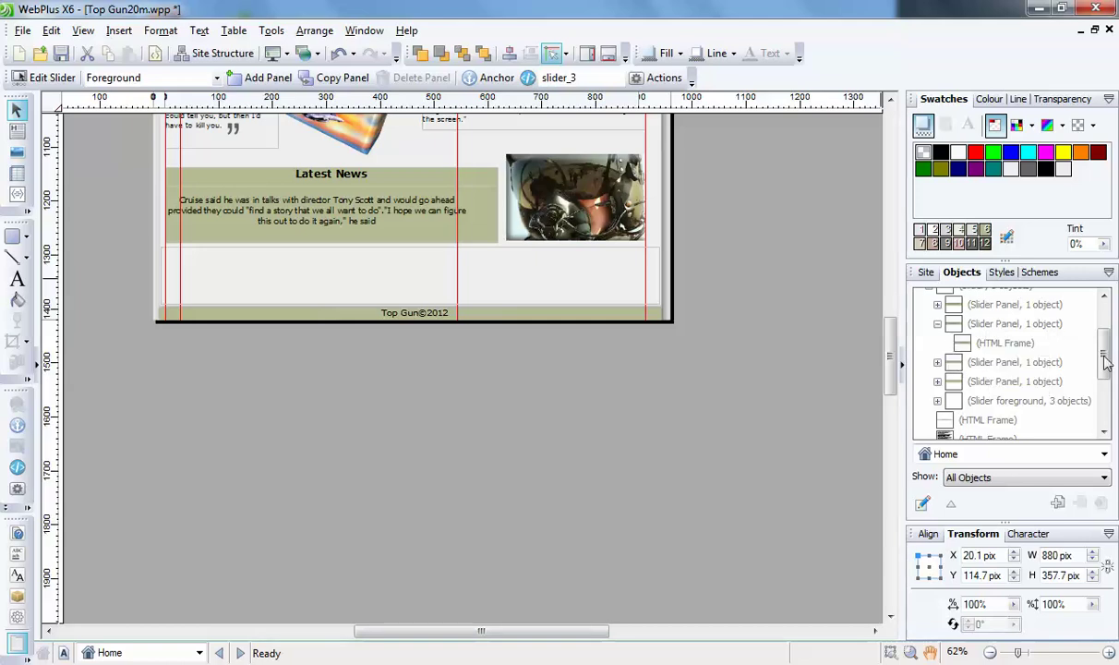
left_click_drag(1104, 358, 1104, 336)
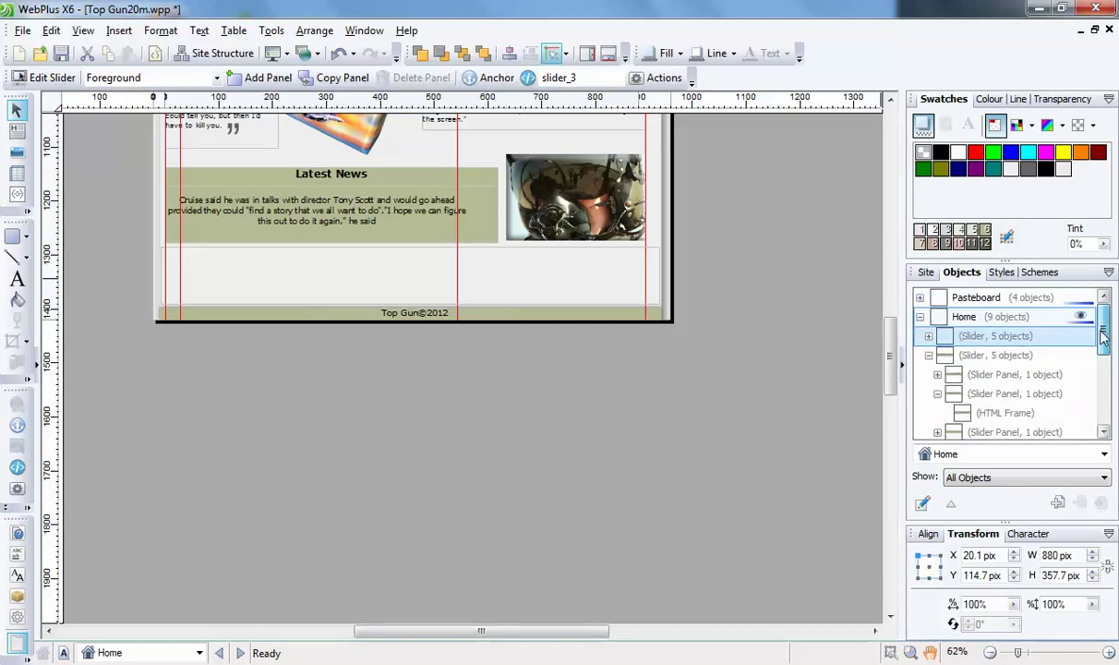
left_click(949, 357)
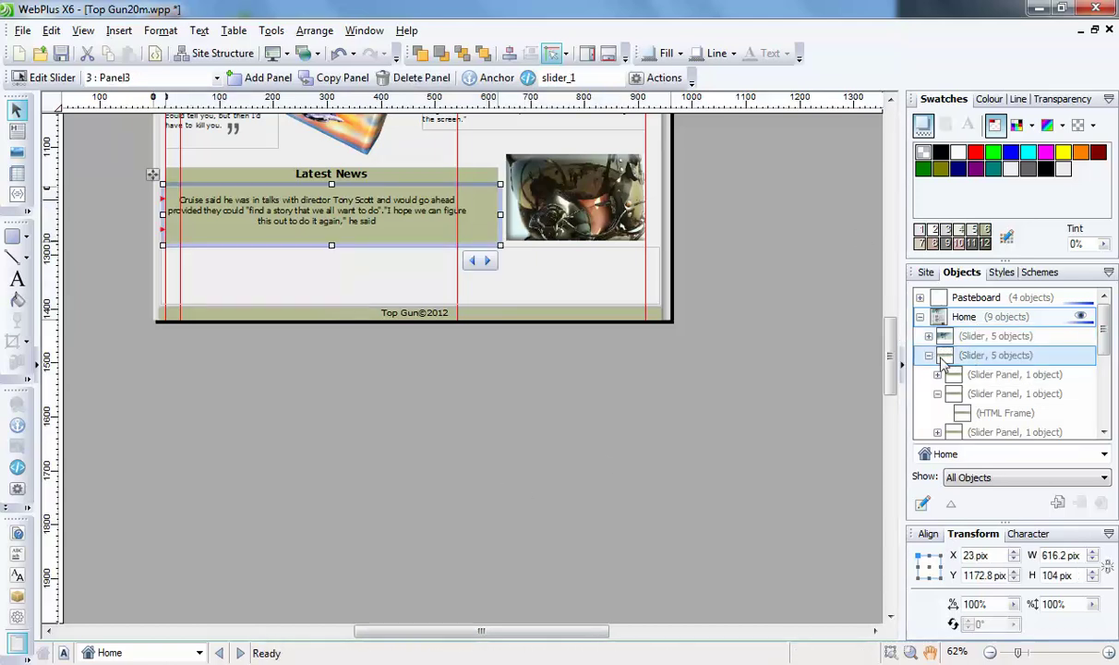
mouse_move(942, 362)
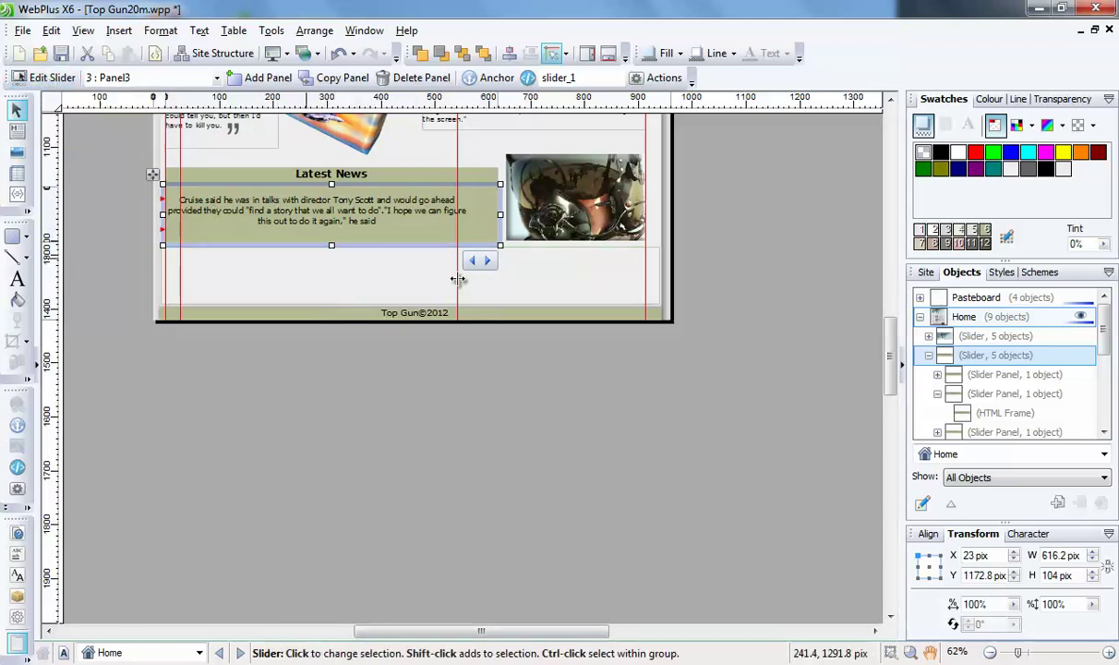
Step: Step through all panels of the Latest News slider and stop at its foreground
left_click(488, 263)
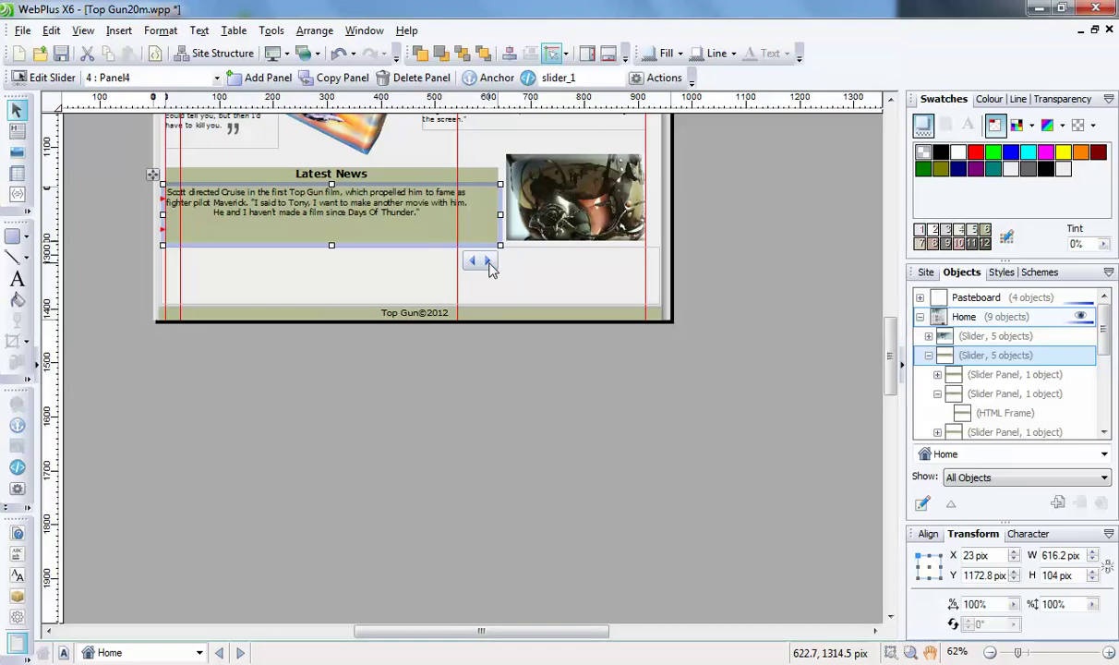
left_click(488, 263)
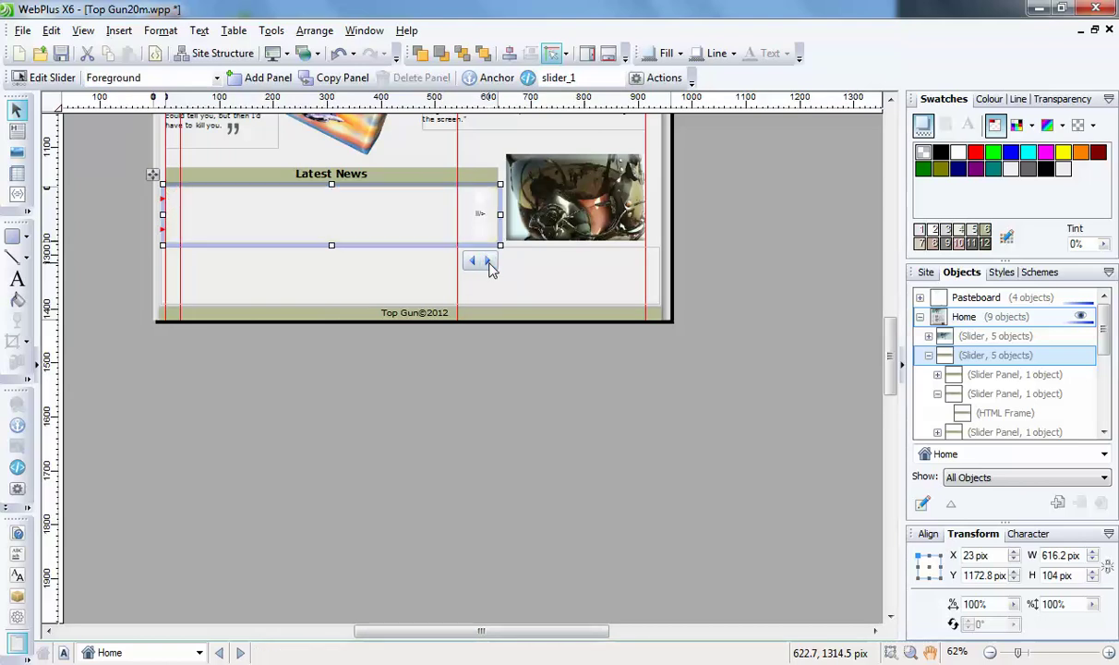
left_click(489, 263)
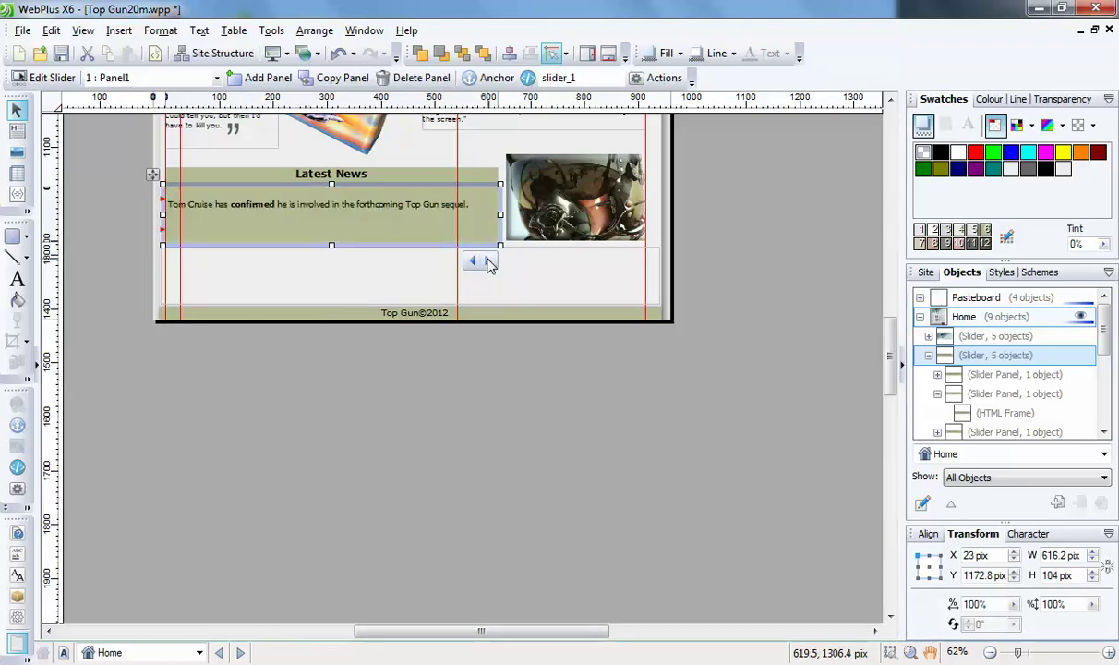
left_click(488, 263)
left_click(489, 263)
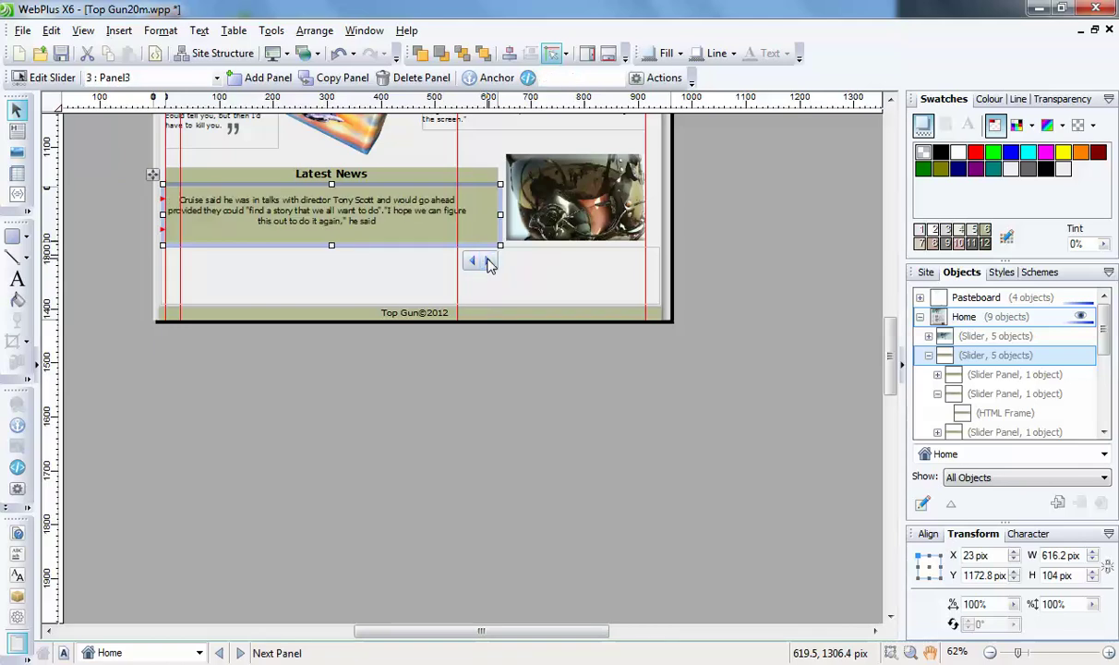
left_click(489, 263)
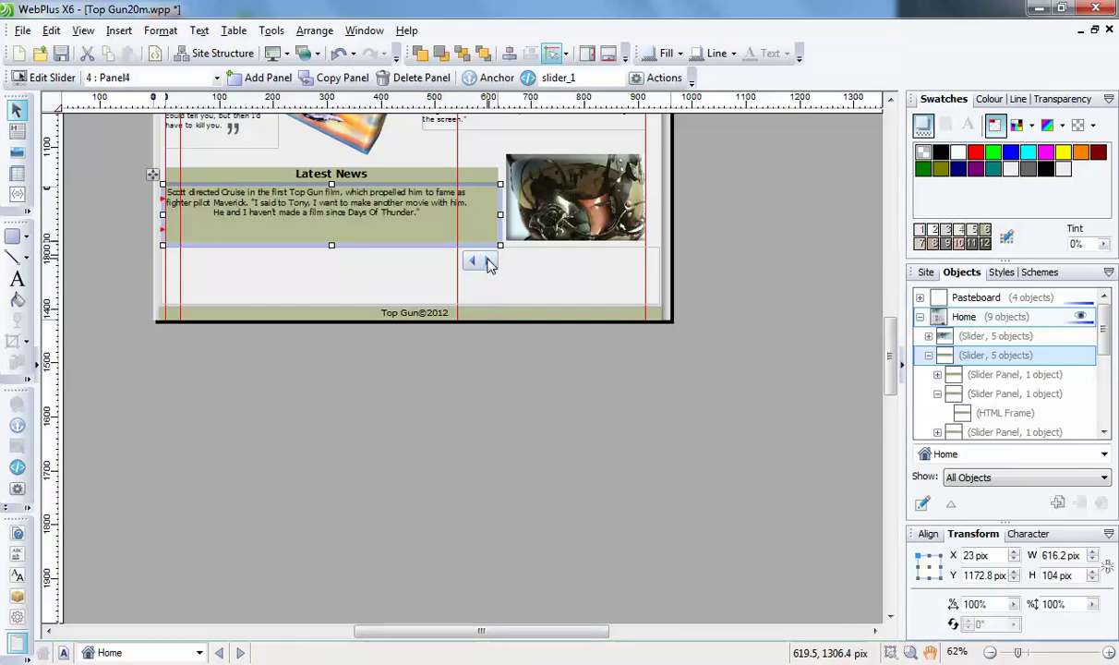
left_click(488, 263)
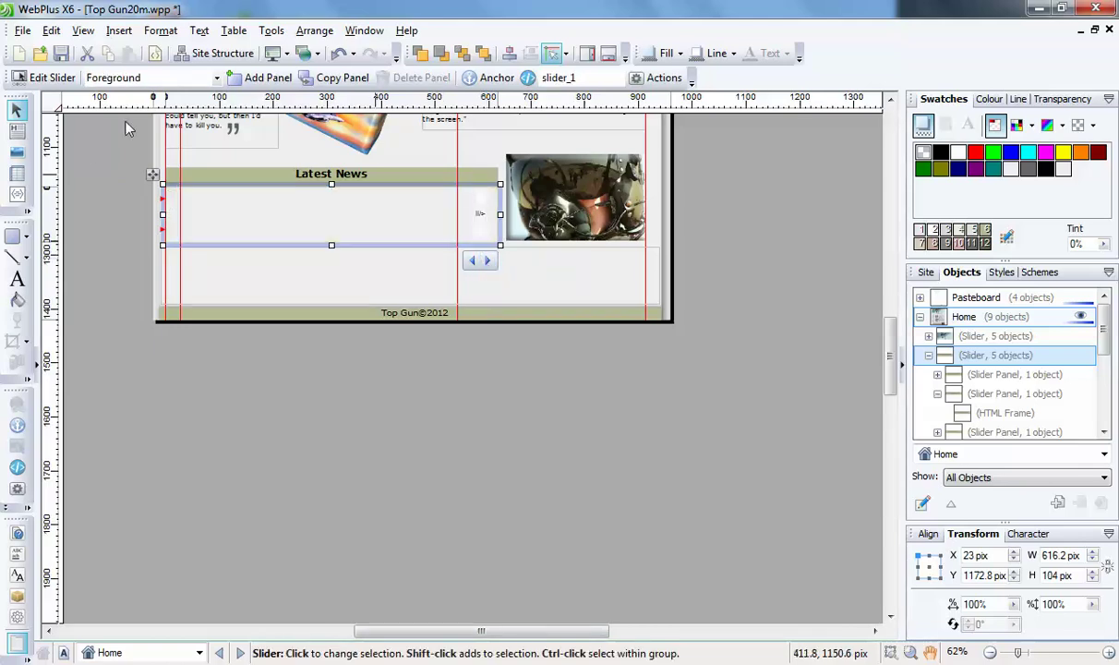
Step: Open the Latest News slider's settings and examine the start and end dates and times of Panel1
left_click(55, 80)
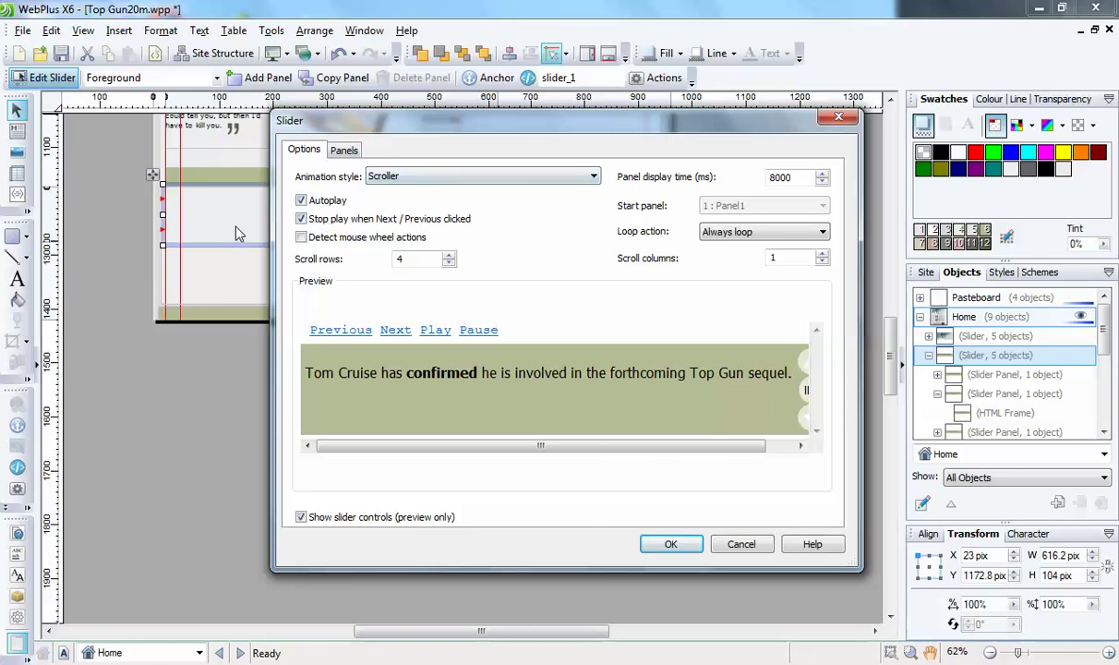
left_click(346, 149)
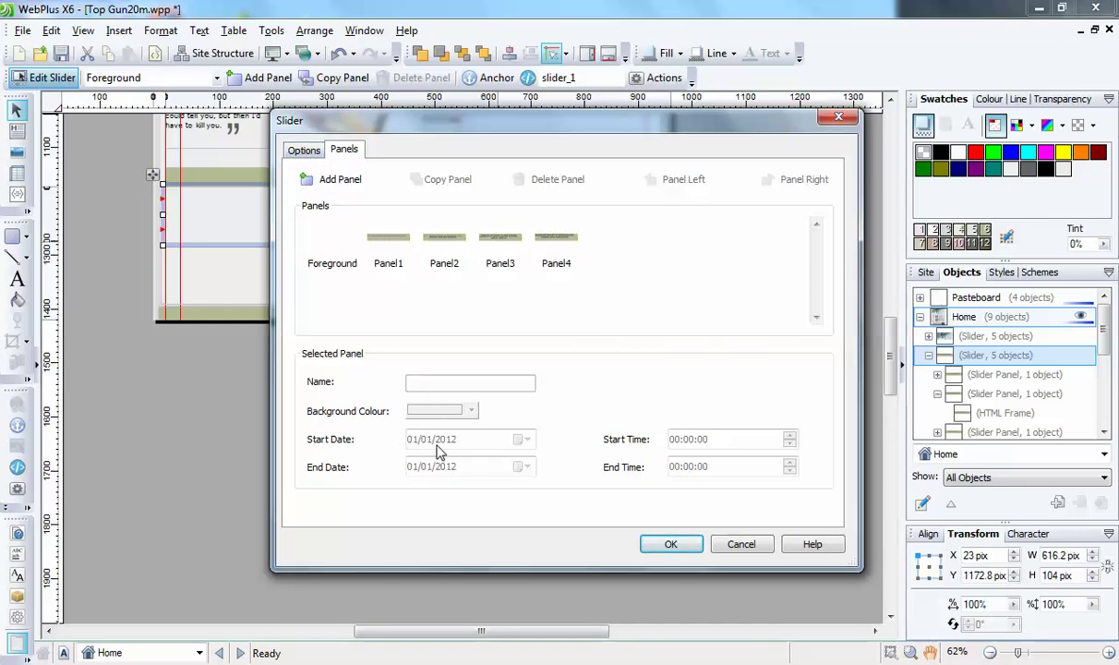
left_click(391, 243)
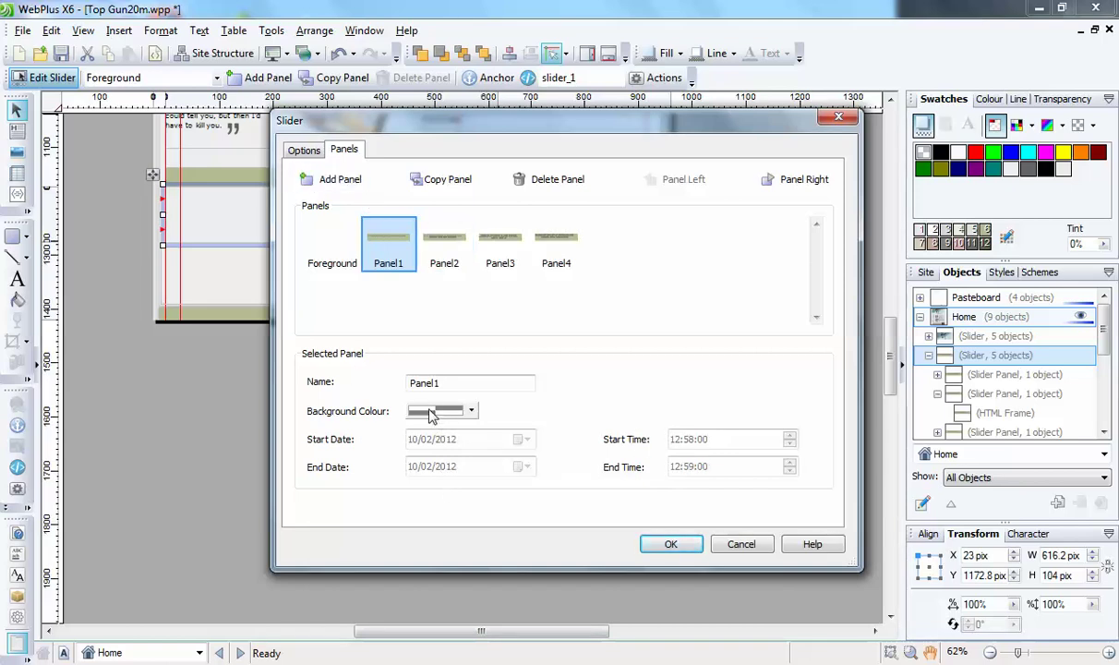
Step: Preview the Scroller animation with scroll rows at 1, and set the scroll rows to 2
left_click(302, 151)
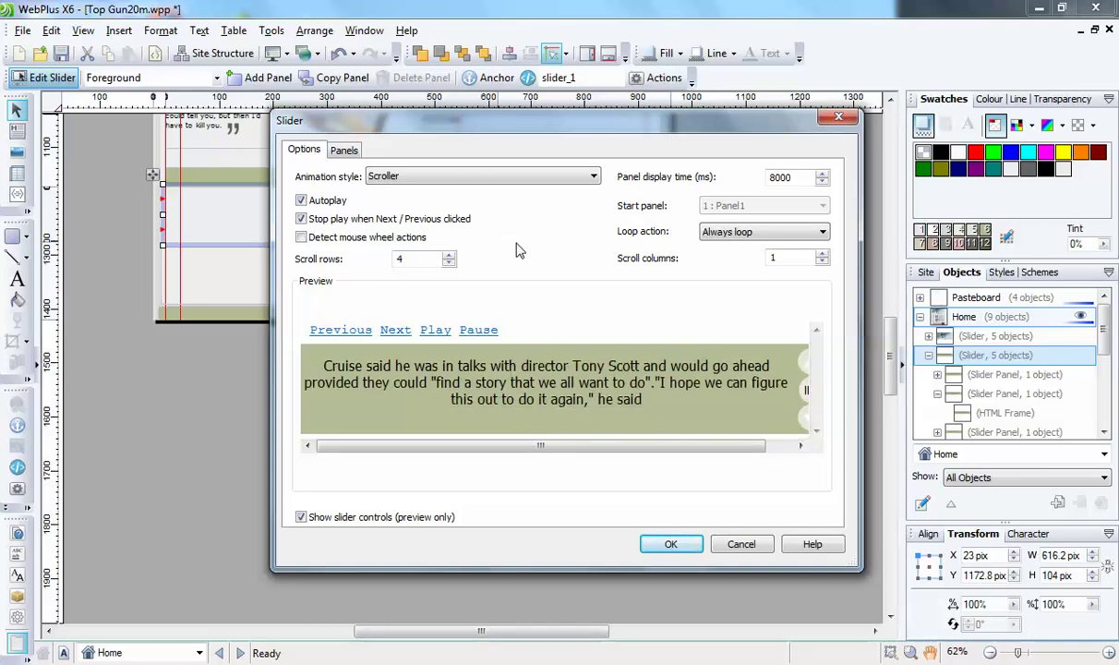
left_click(448, 262)
left_click(448, 263)
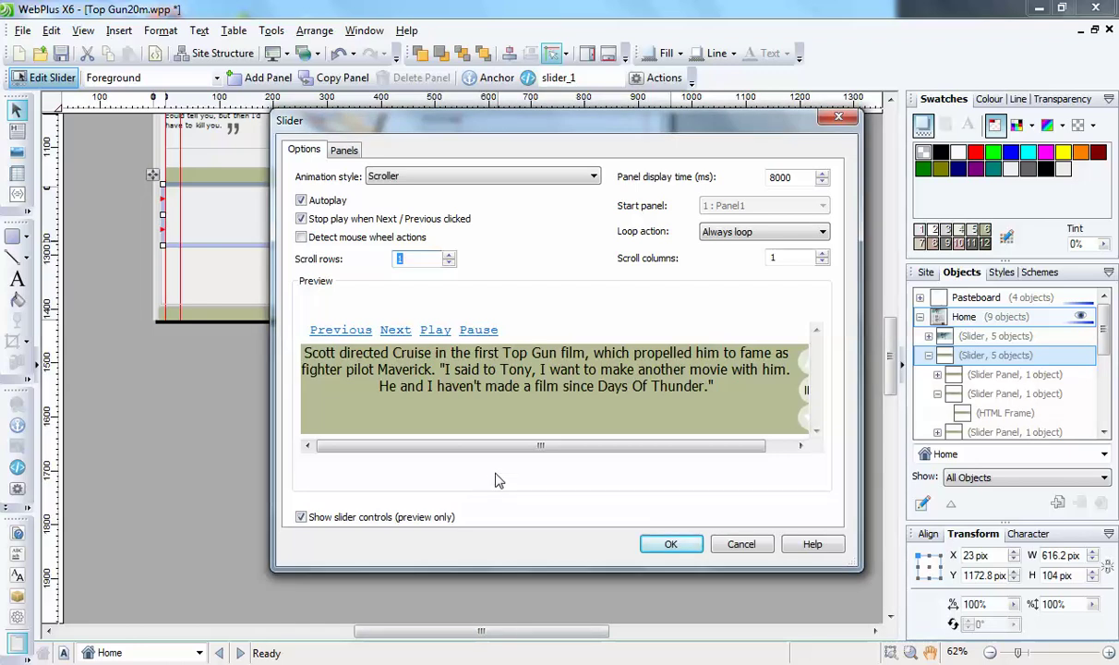
key("Tab")
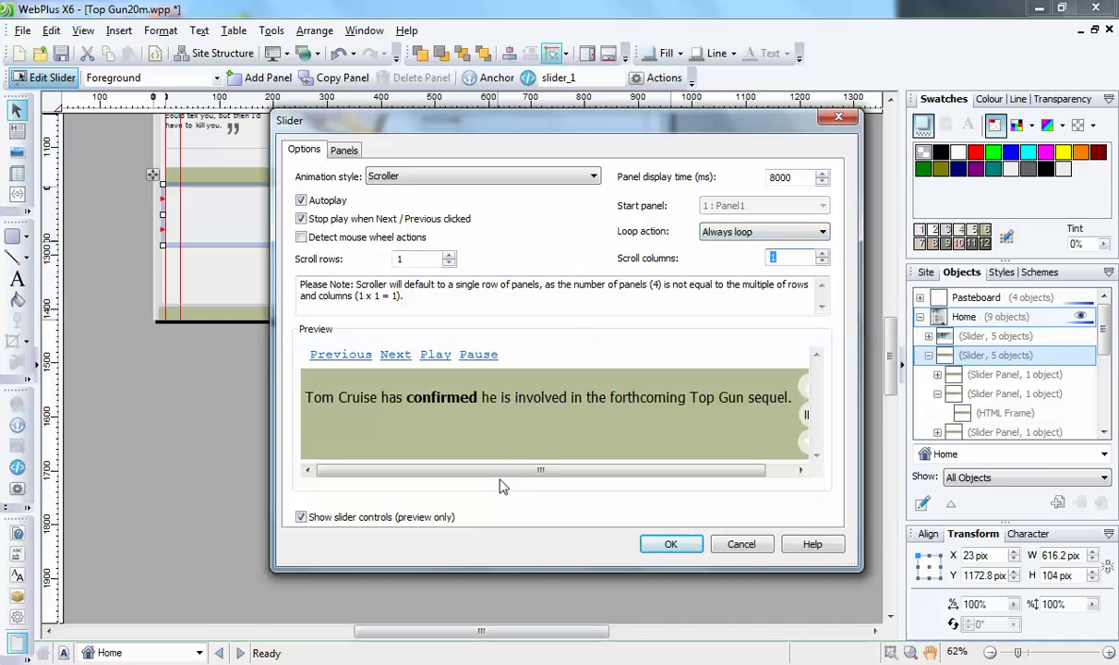
left_click(395, 354)
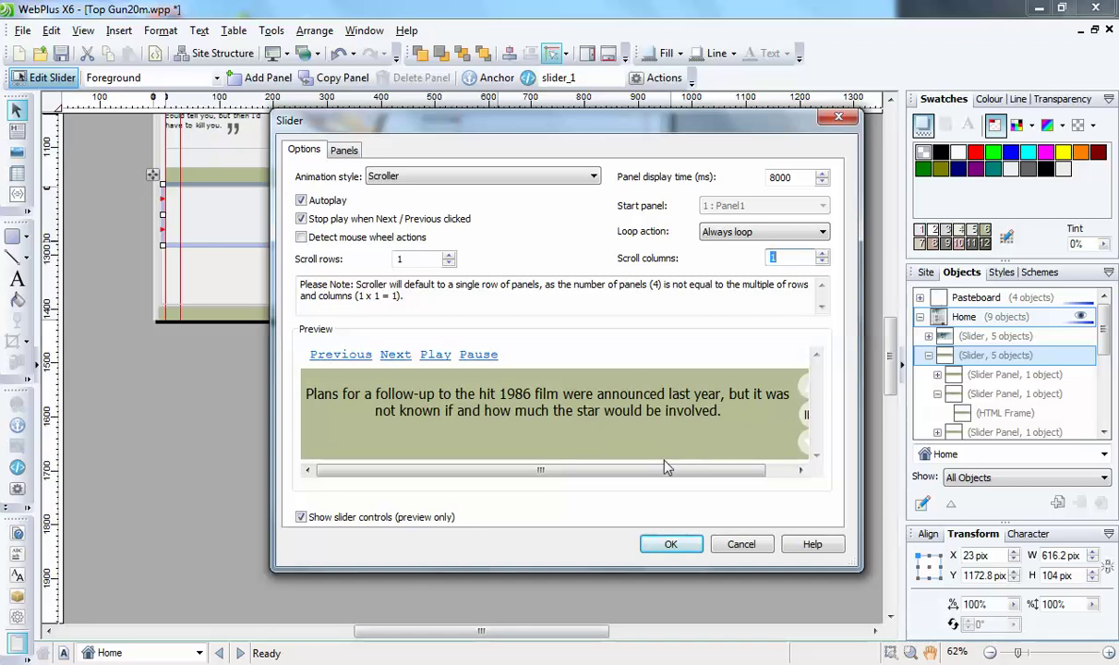
left_click(809, 409)
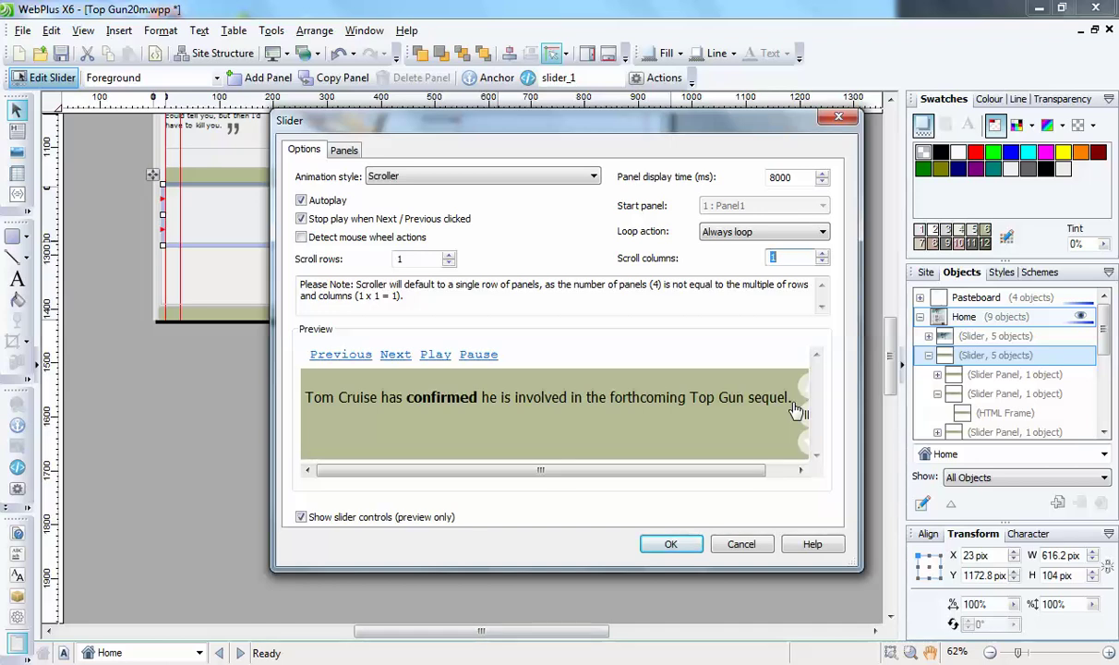
left_click(449, 254)
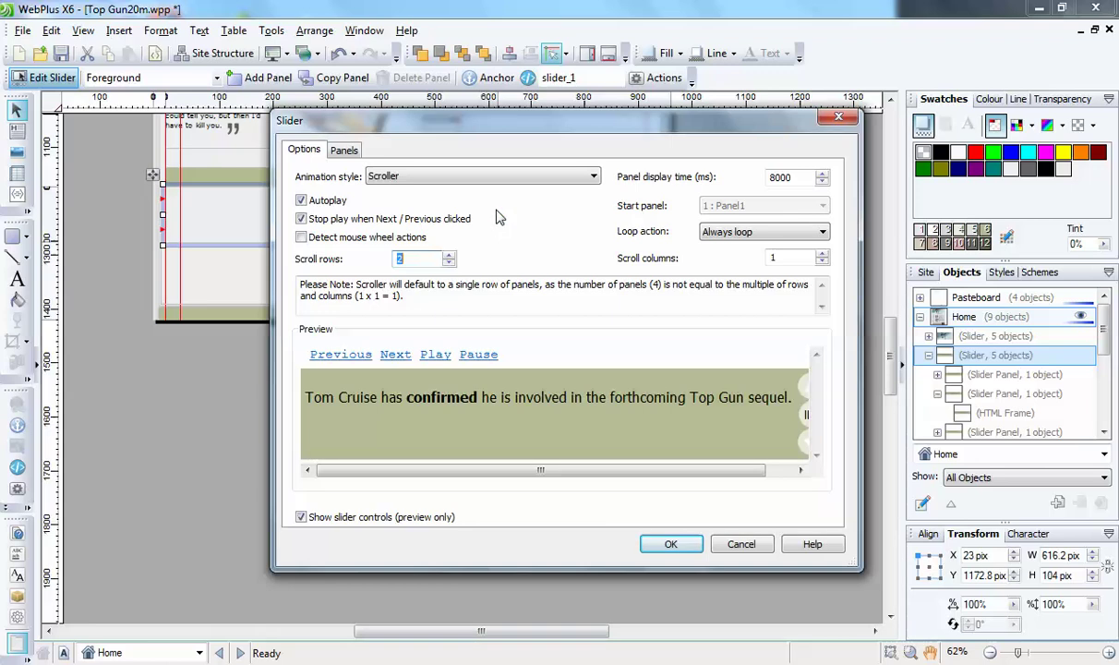
key("Tab")
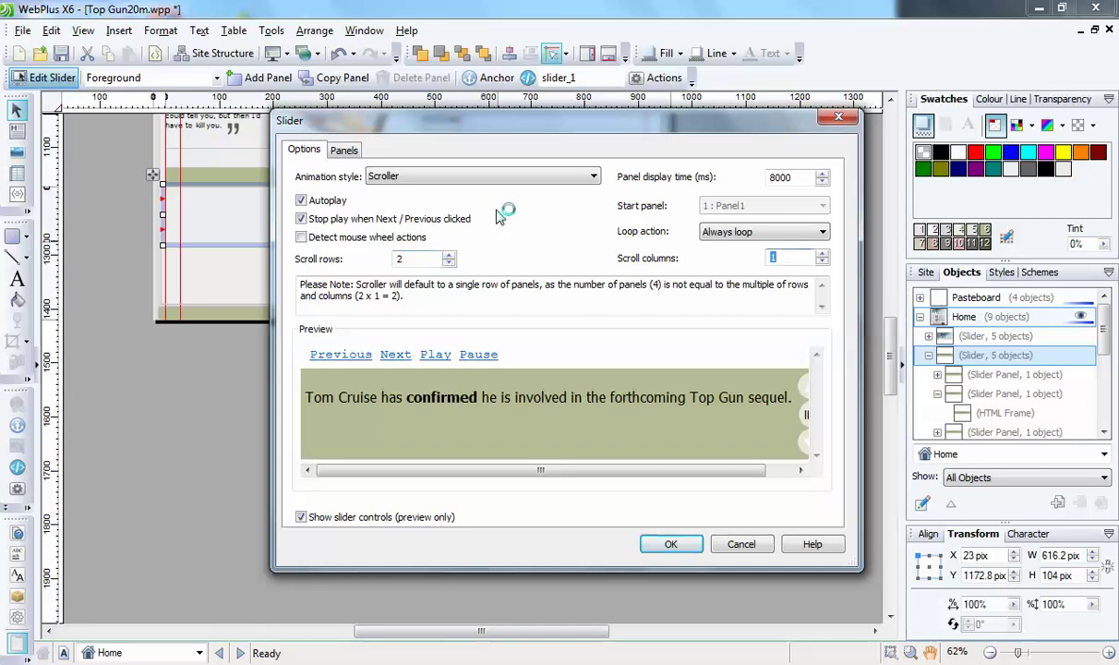
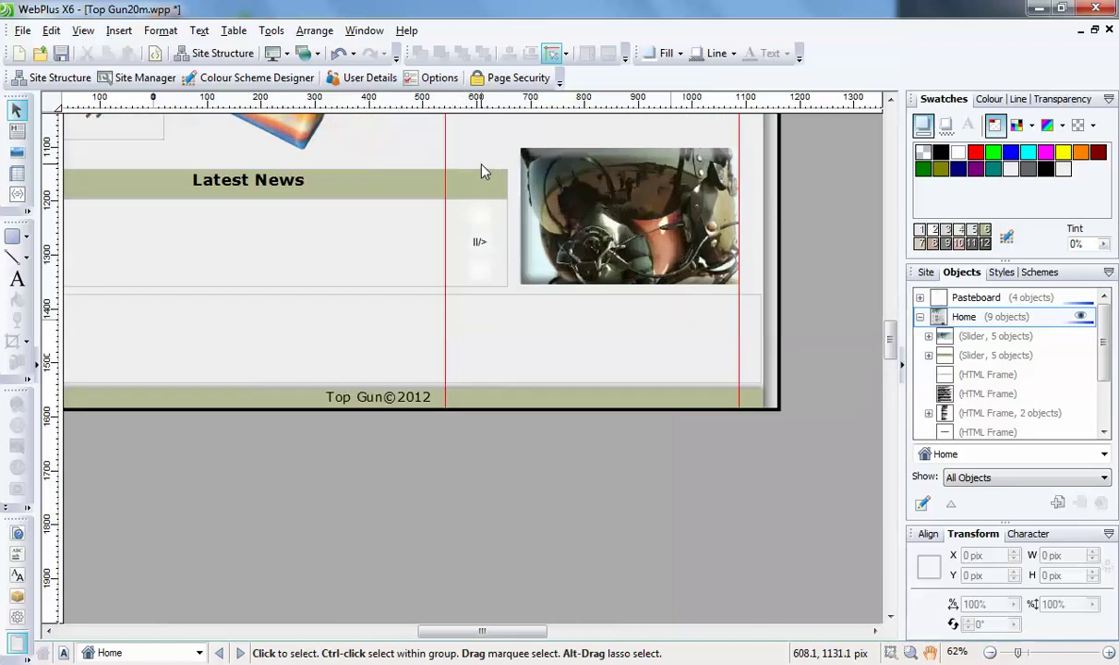
Step: Open the actions assigned to the play/pause button in the Latest News slider's foreground
scroll(477, 226, "up", 1)
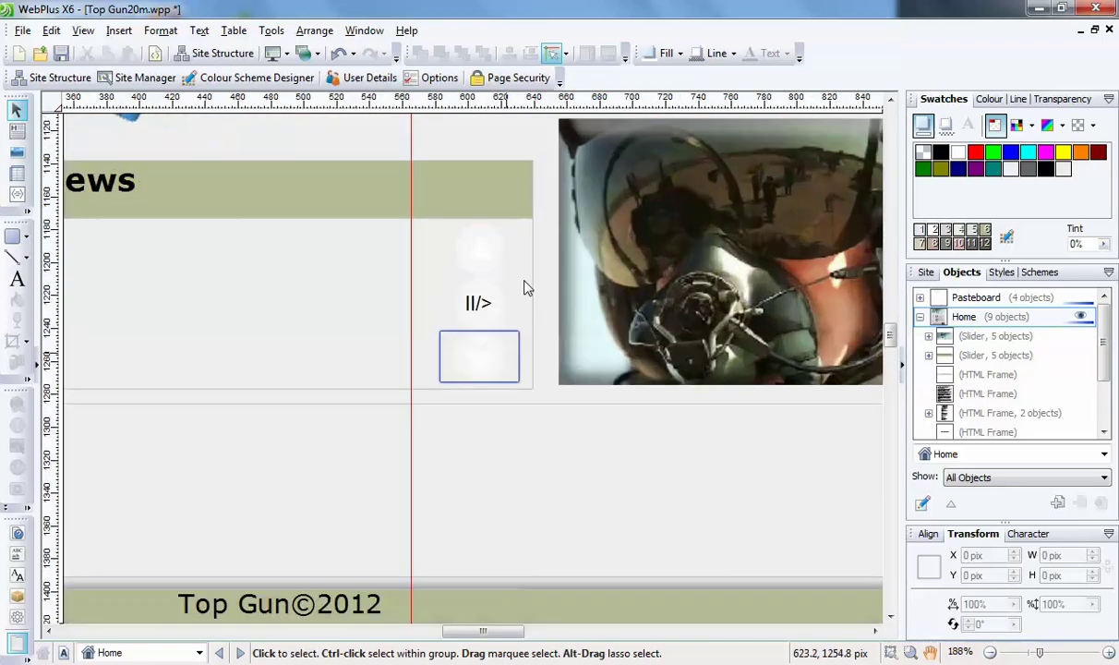
left_click(340, 297)
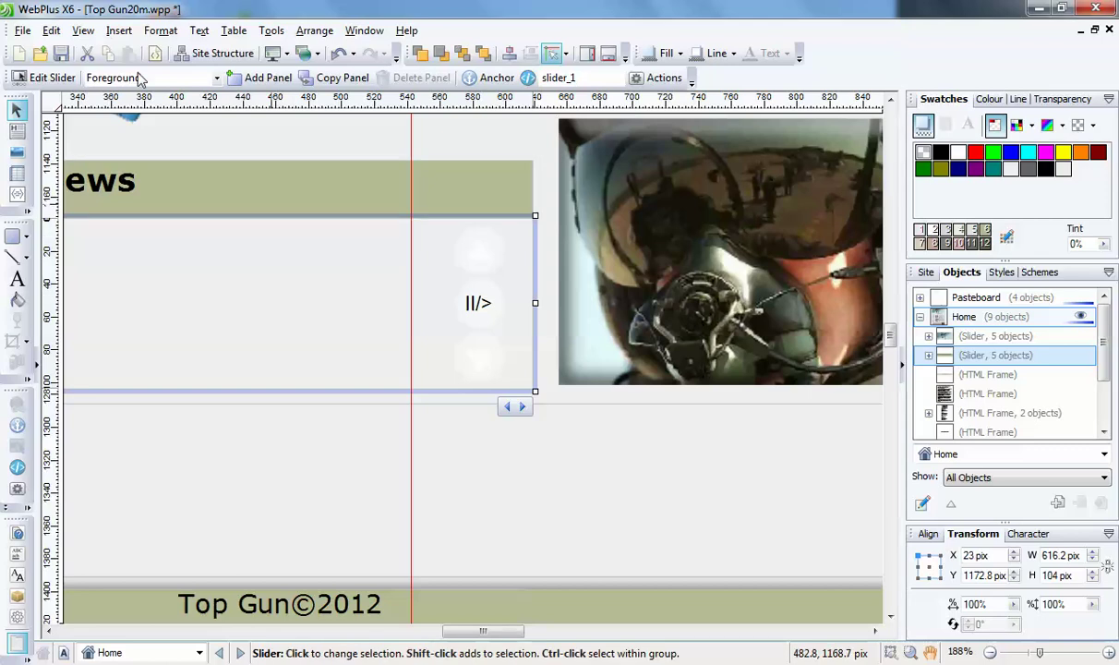
left_click(478, 302)
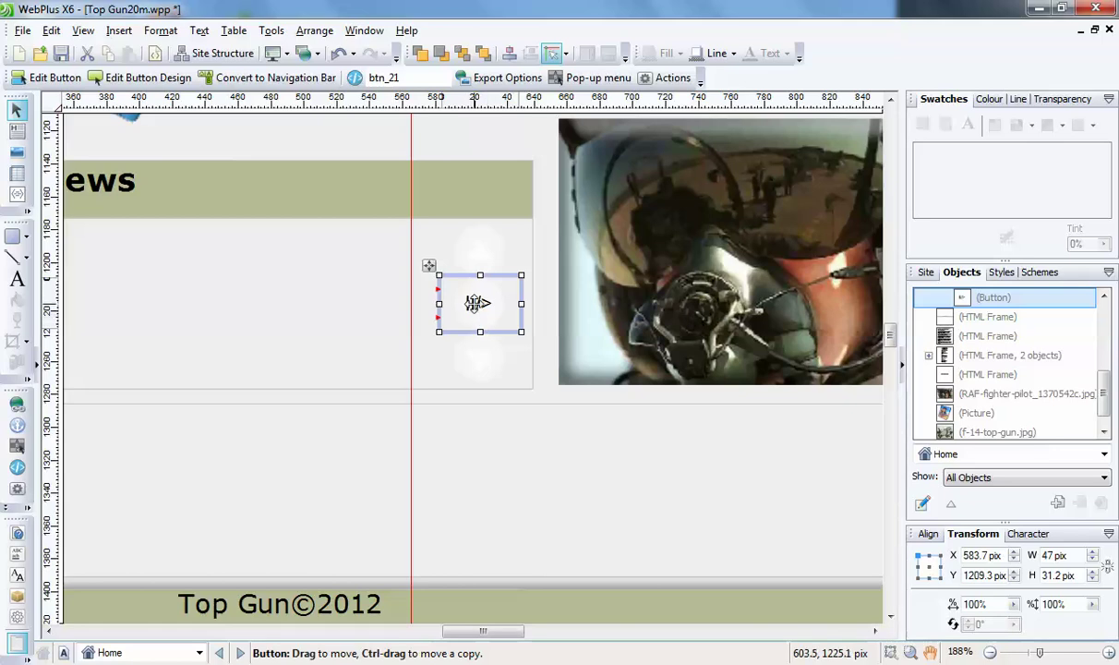
right_click(475, 304)
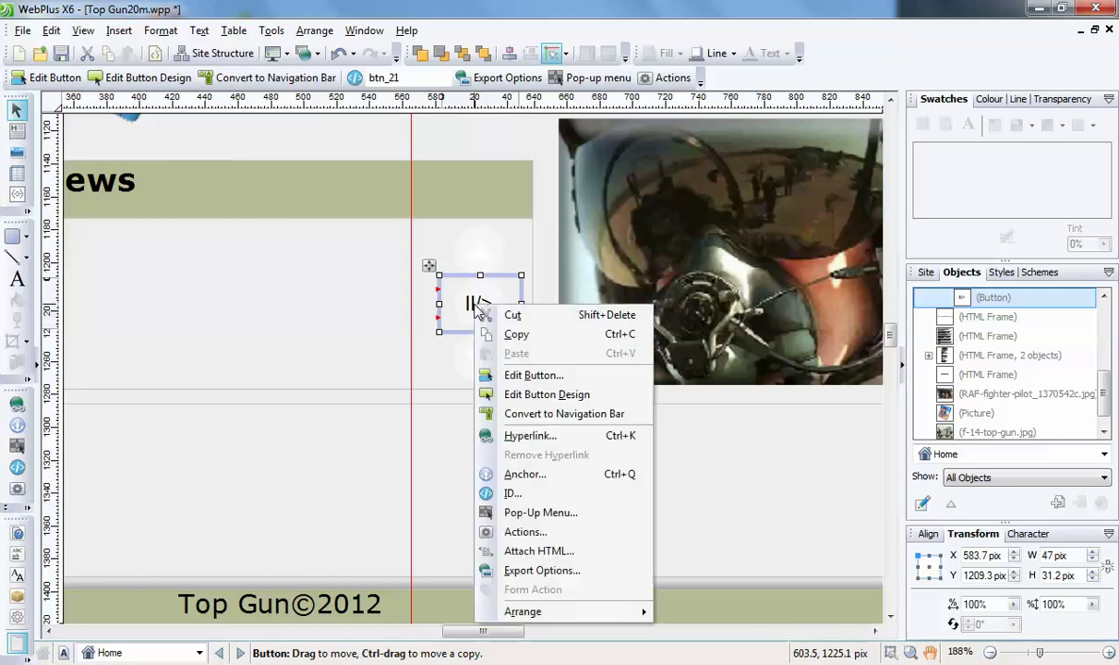
left_click(520, 534)
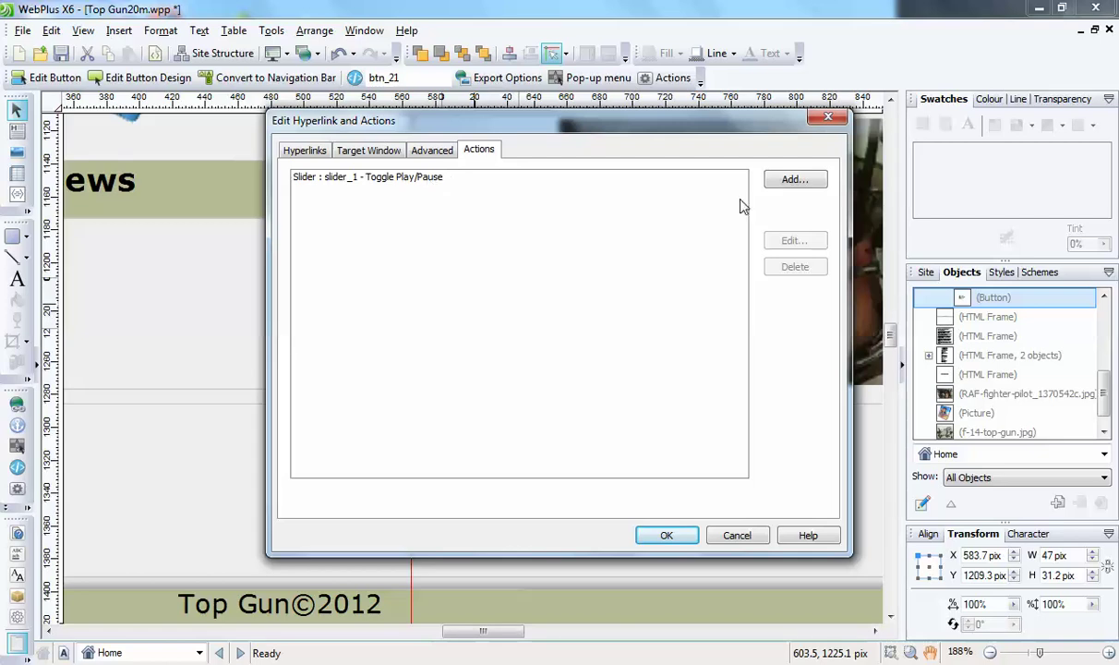
Step: Examine the control options and slider IDs offered for a new Slider action without adding it, and close the button's actions
left_click(798, 180)
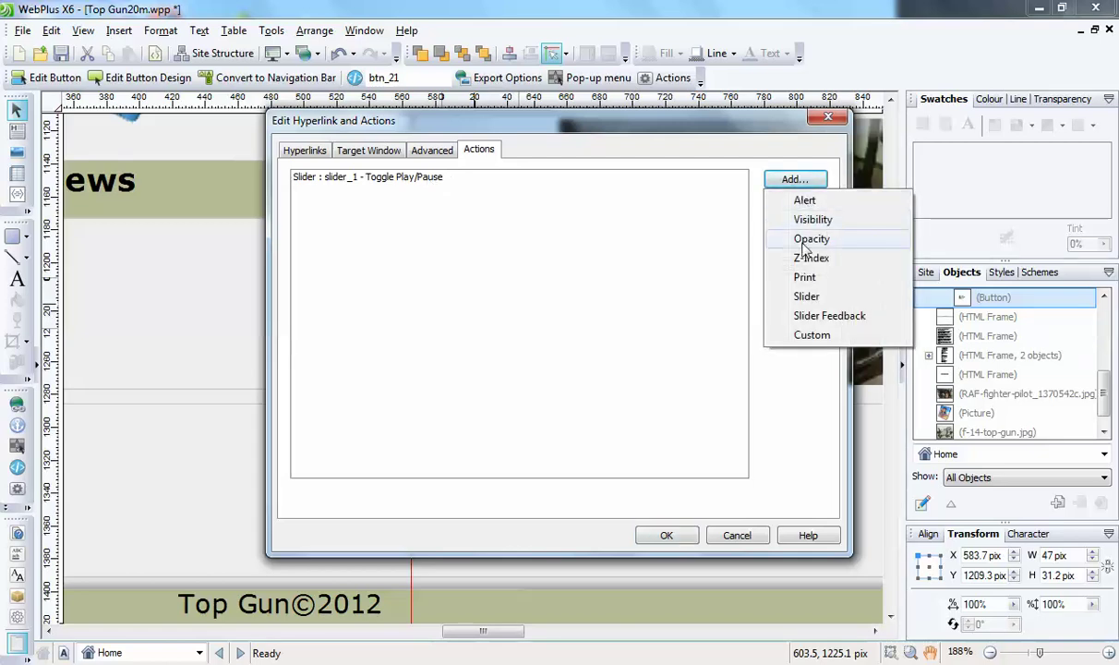
left_click(807, 297)
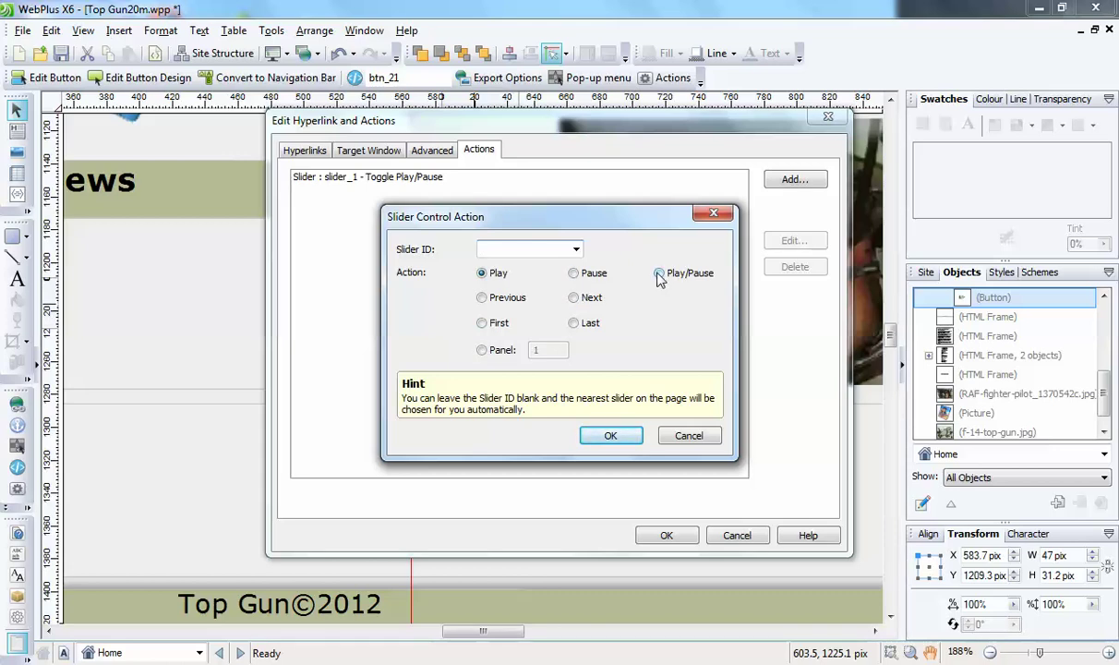
left_click(575, 249)
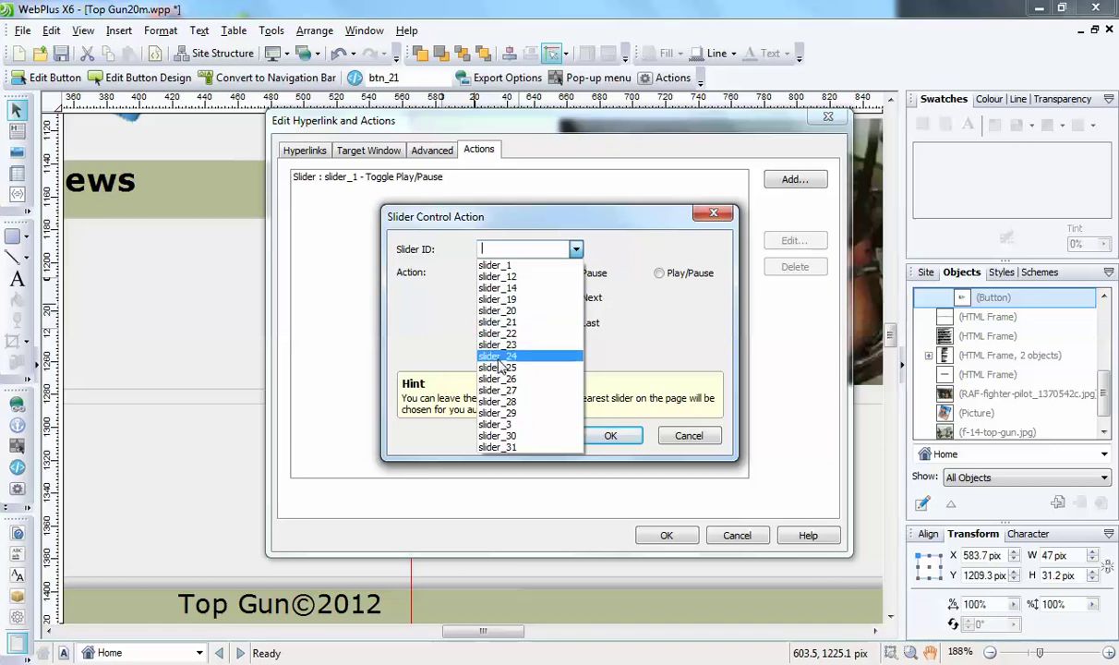
left_click(602, 225)
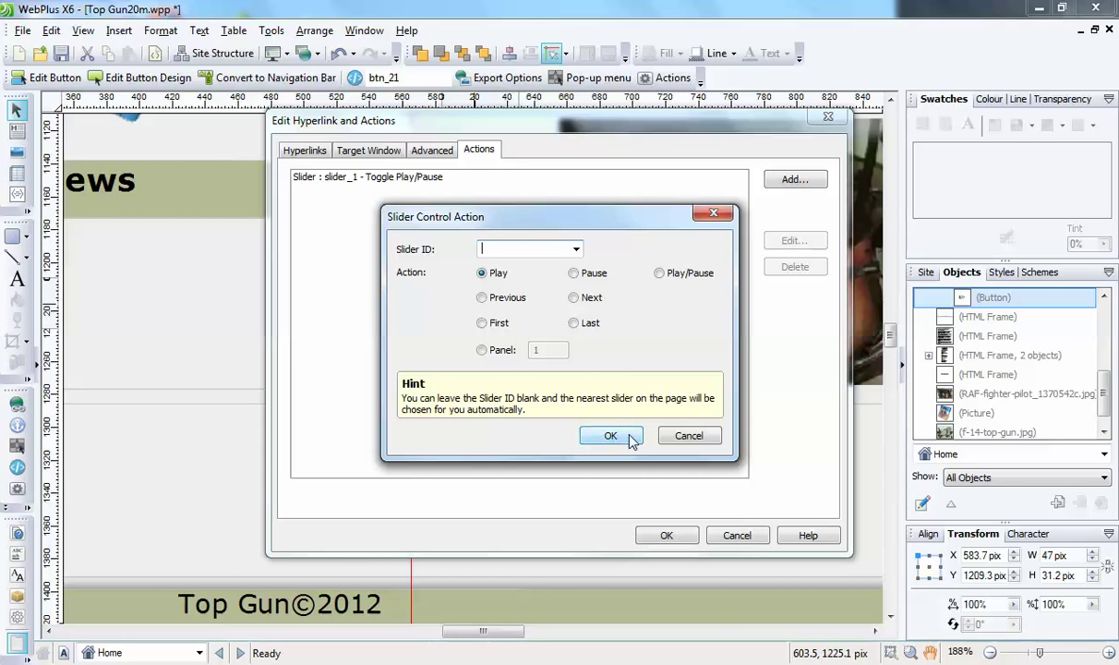
left_click(689, 441)
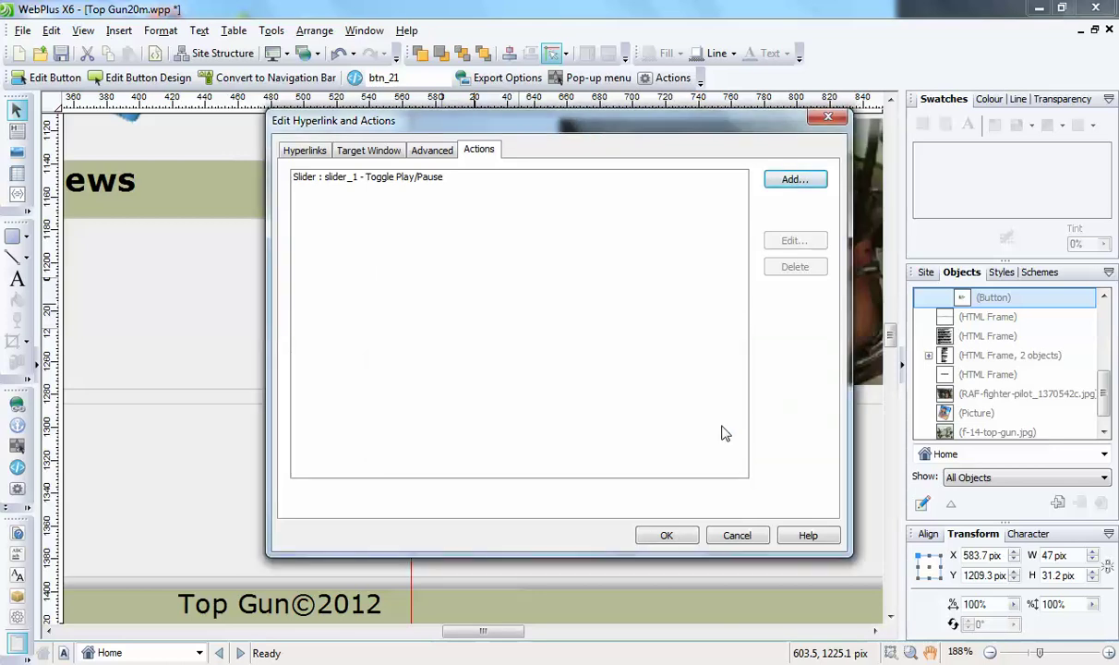
left_click(666, 536)
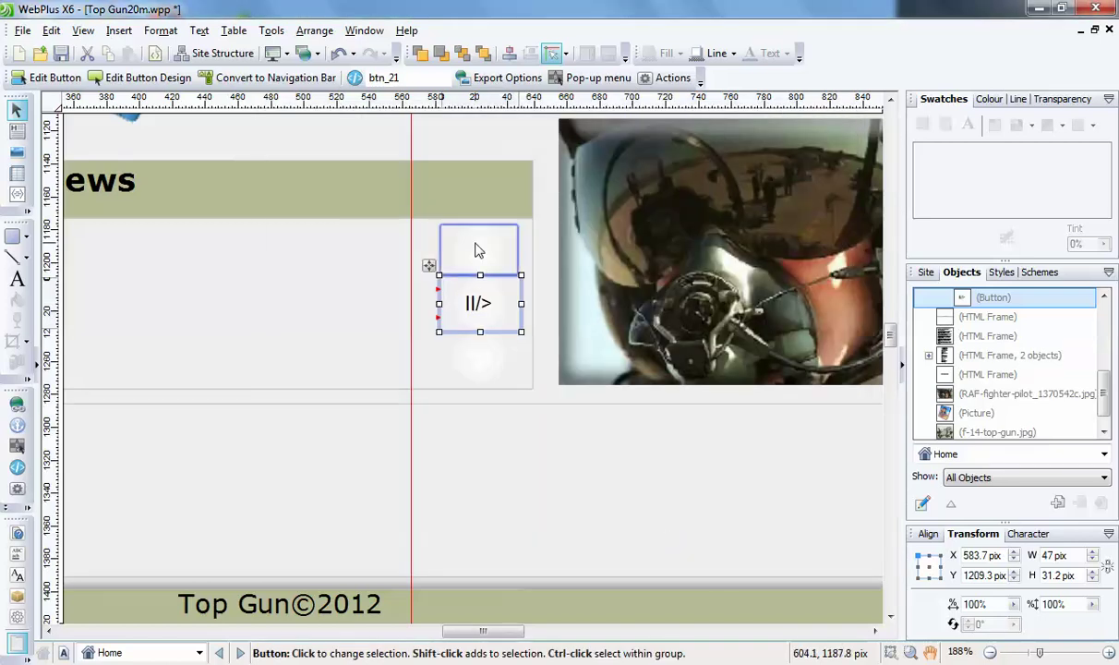
Step: Open the actions assigned to the up-arrow button above the play/pause button in the Latest News slider
left_click(474, 246)
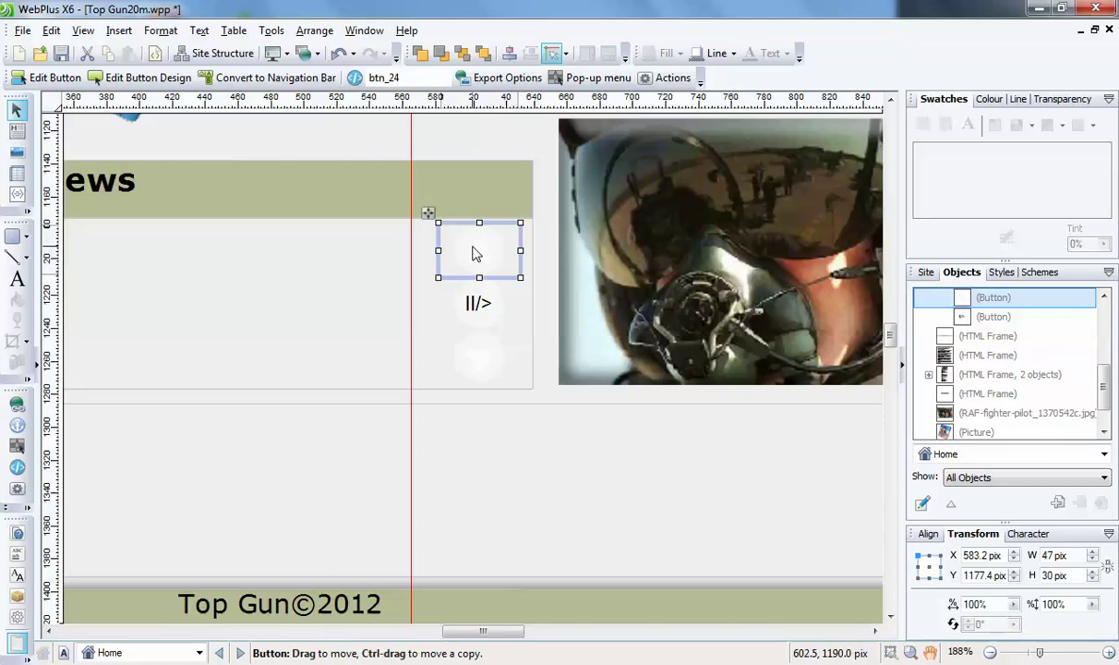
right_click(473, 250)
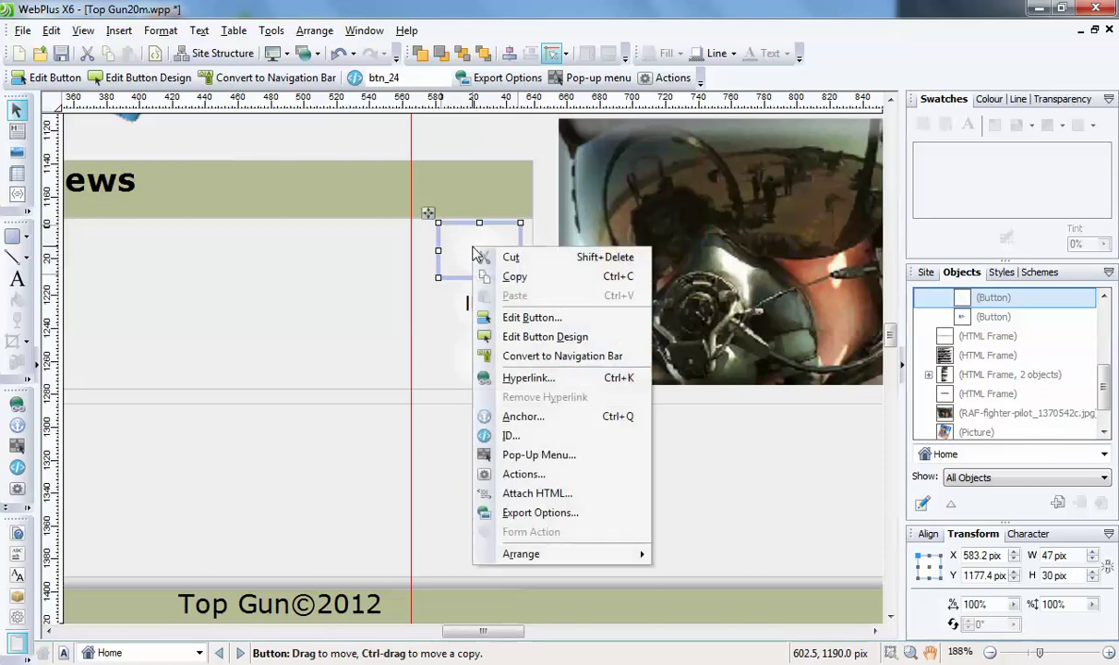
left_click(524, 475)
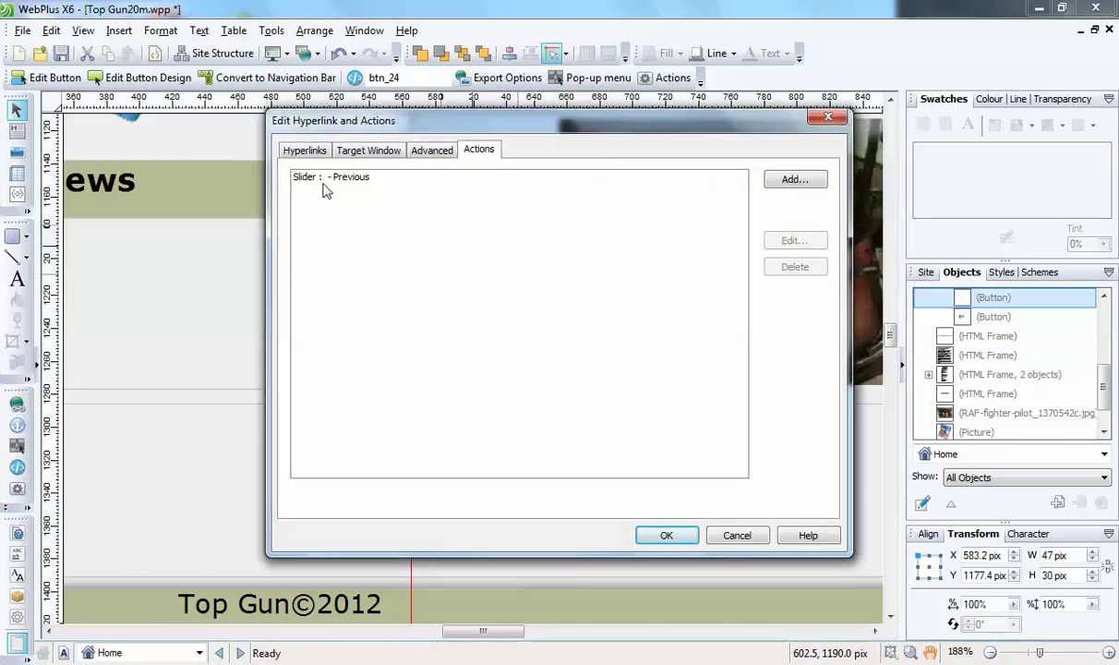
Step: Add a Slider action set to Play with a blank slider ID, delete that action again, and close the button's actions
left_click(778, 181)
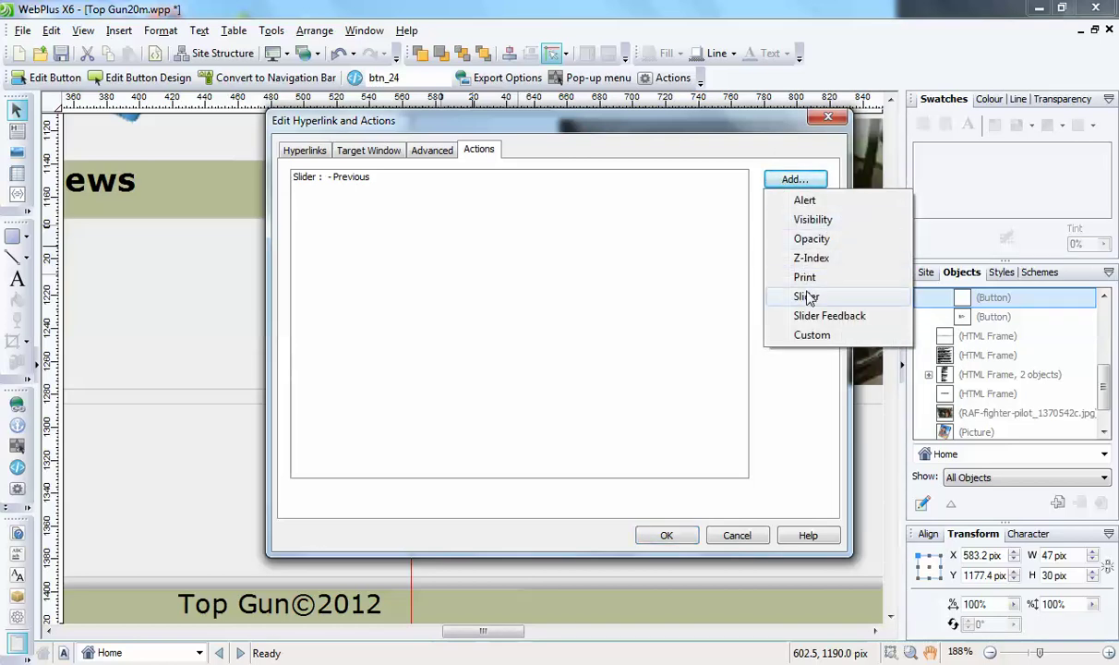
left_click(806, 297)
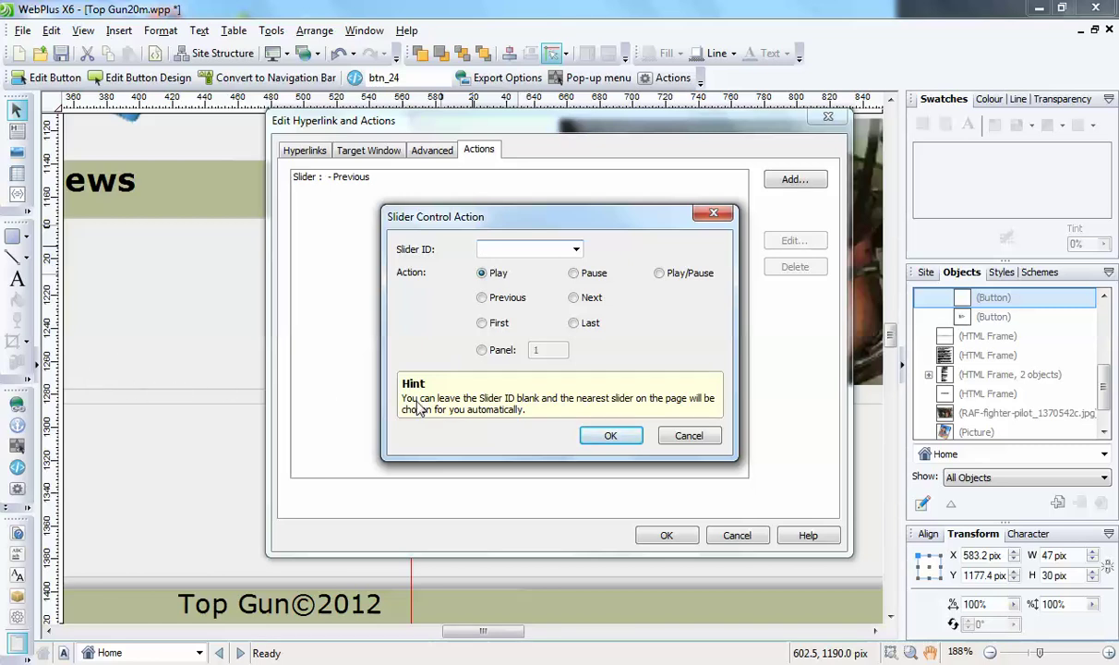
left_click(611, 435)
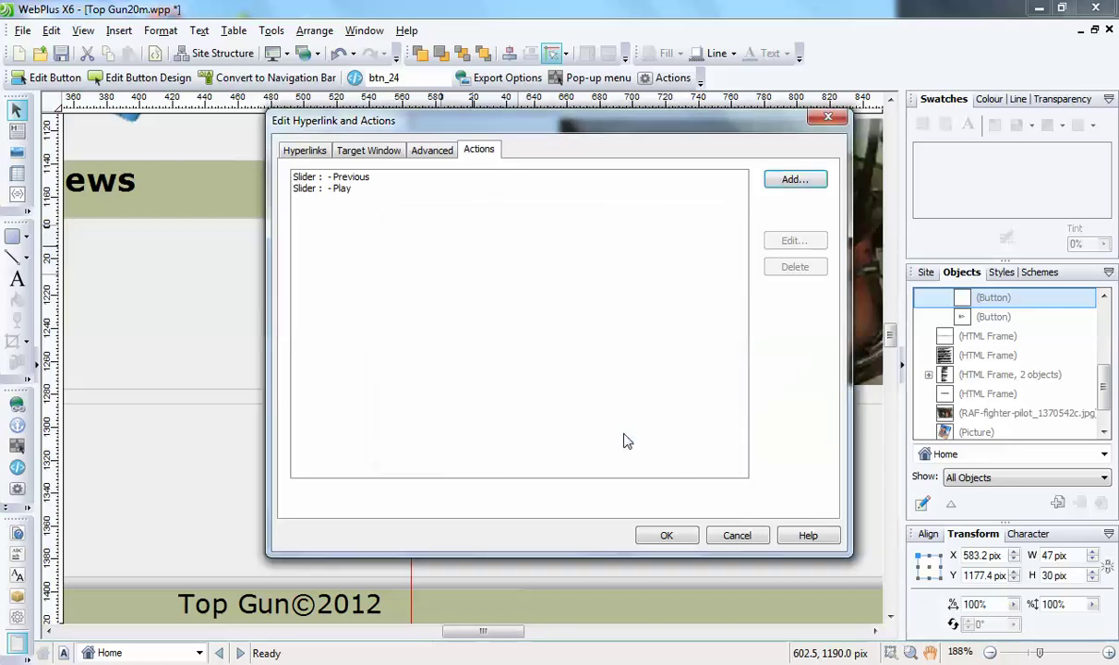
left_click(342, 189)
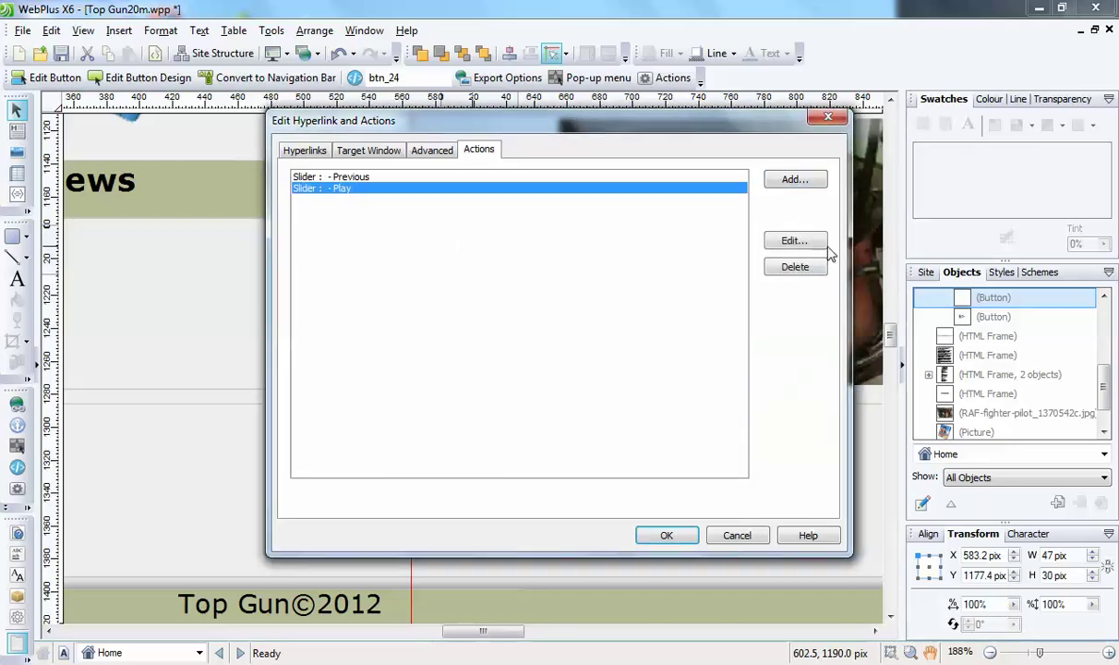
left_click(793, 271)
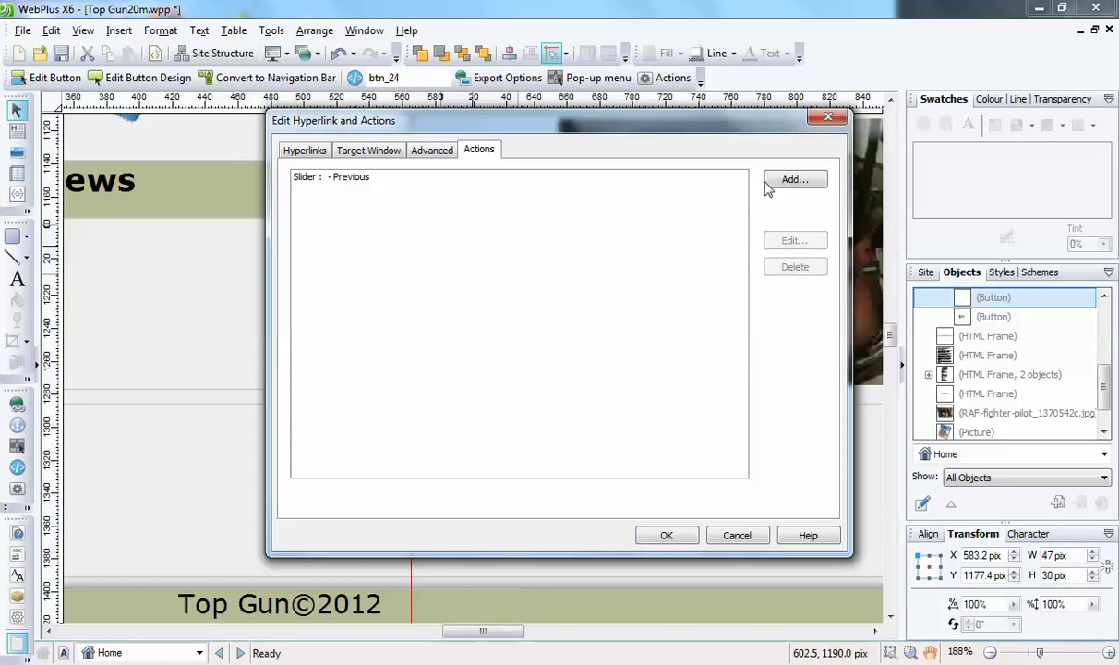
left_click(666, 535)
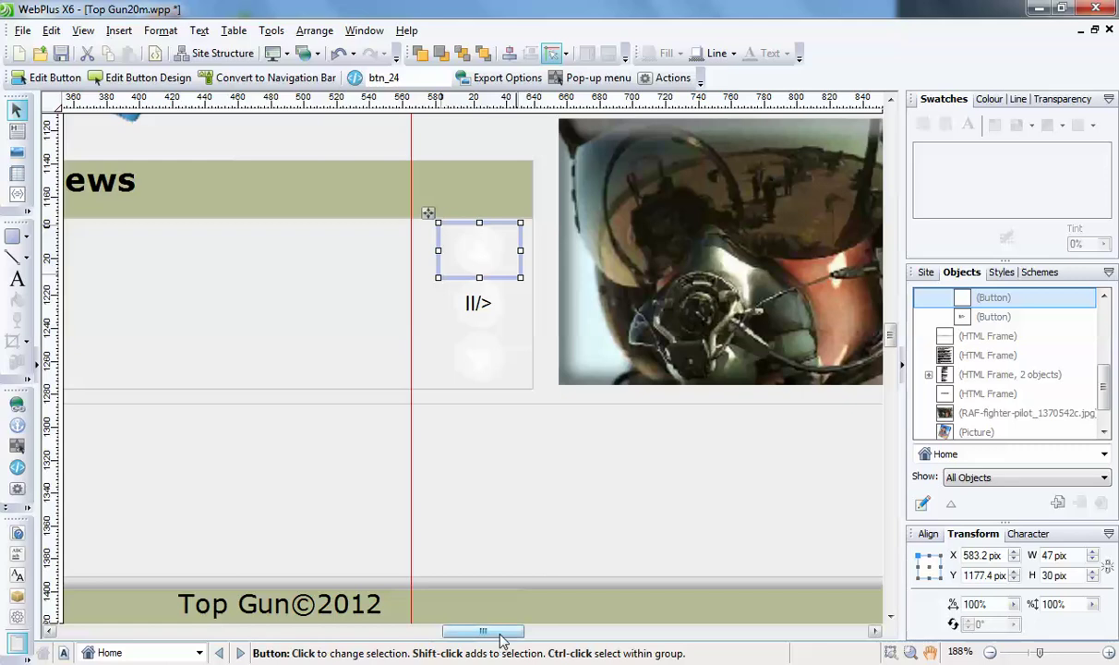
Step: Preview the Home page in Safari and go down to the Latest News slider
left_click_drag(482, 632, 455, 632)
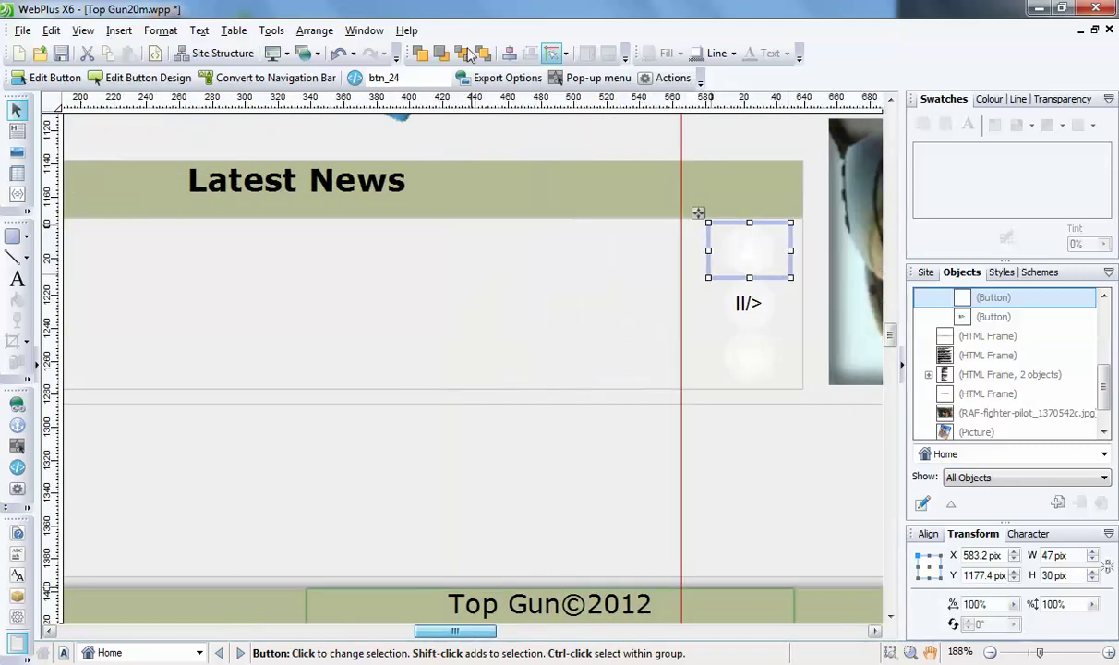
left_click(277, 55)
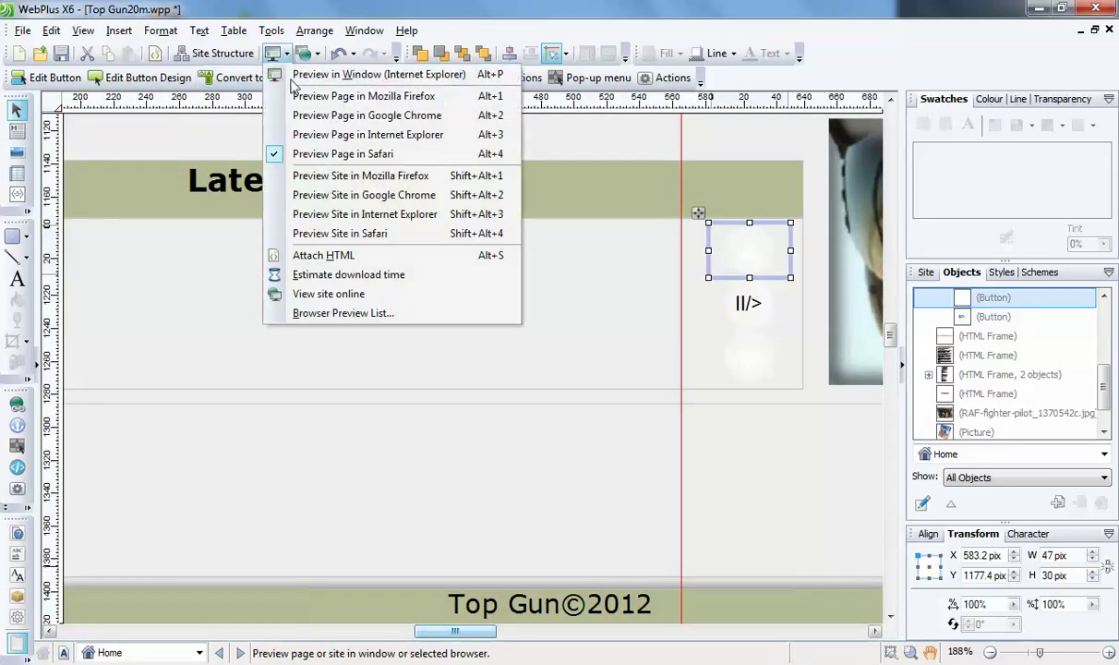
left_click(328, 155)
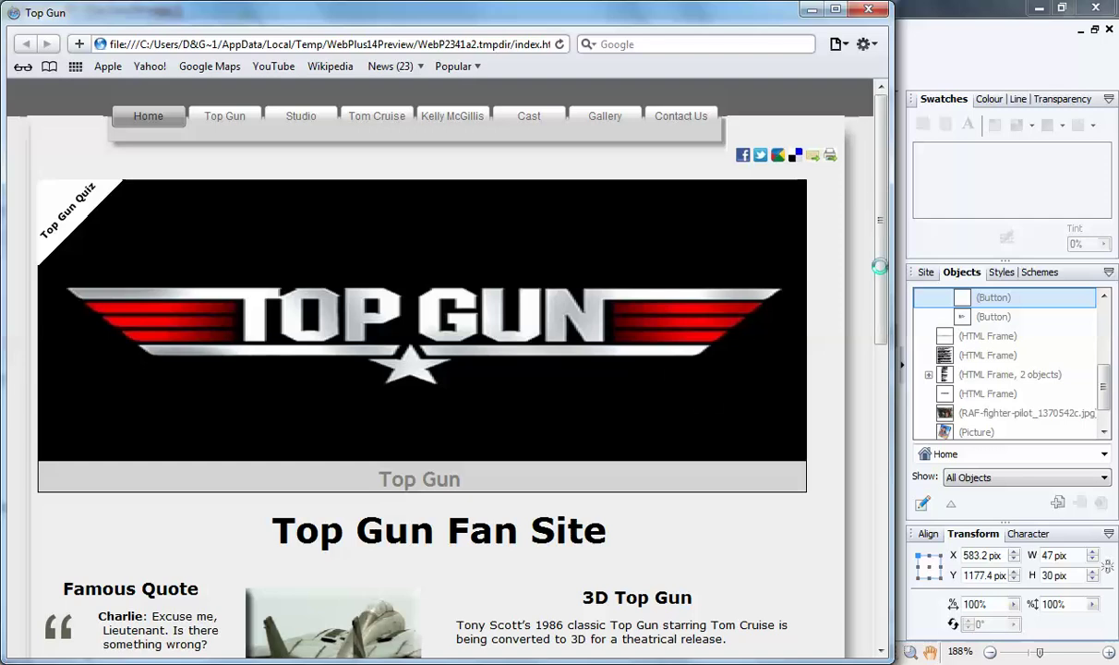
scroll(878, 316, "down", 1)
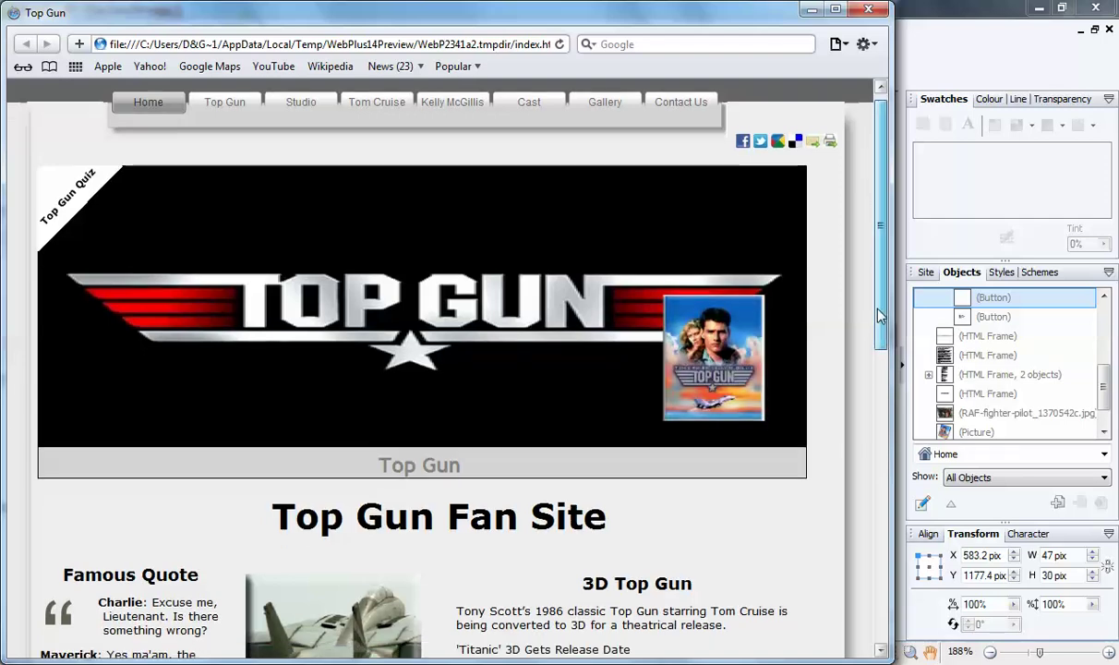
left_click_drag(879, 316, 885, 594)
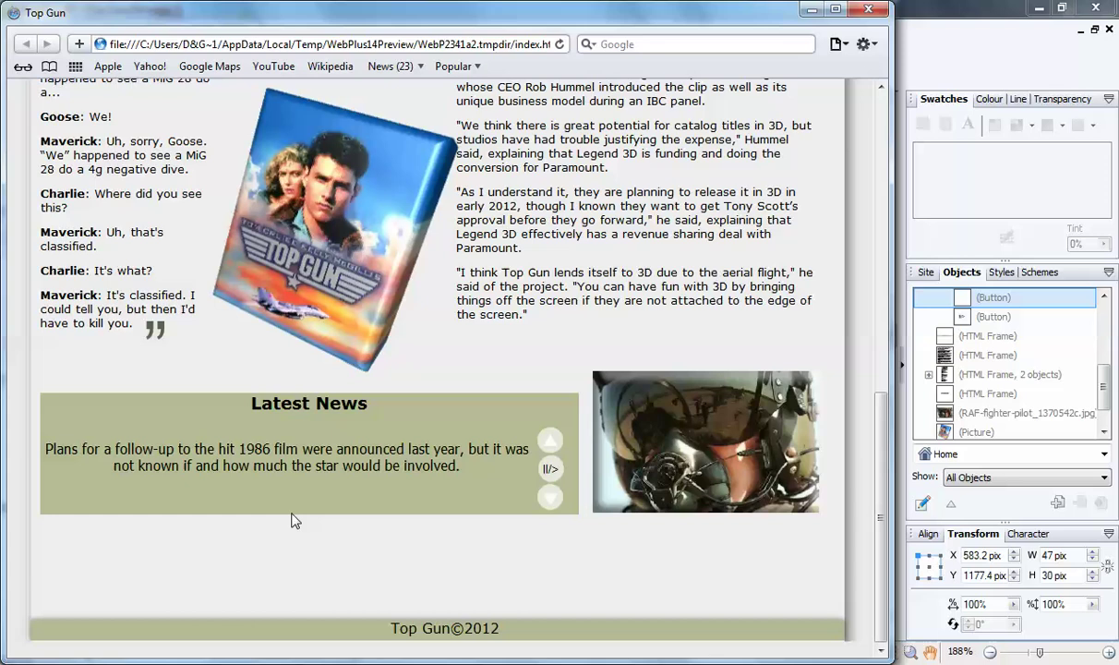
Step: Test the play/pause, up-arrow and down-arrow buttons of the previewed Latest News slider, and close the preview
left_click(549, 470)
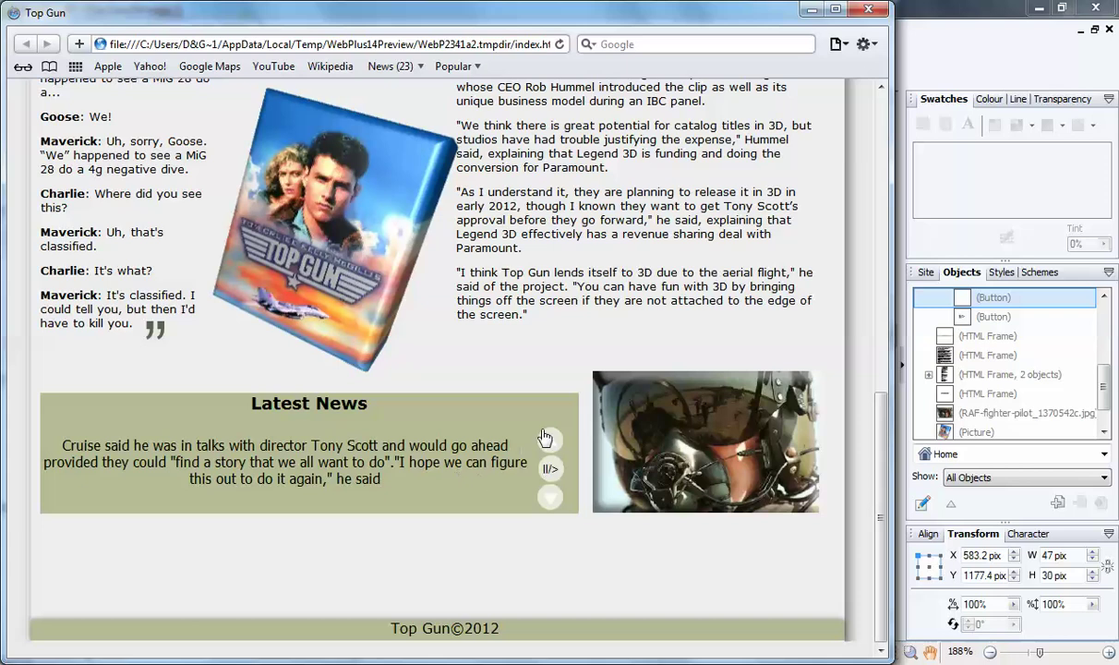
left_click(550, 443)
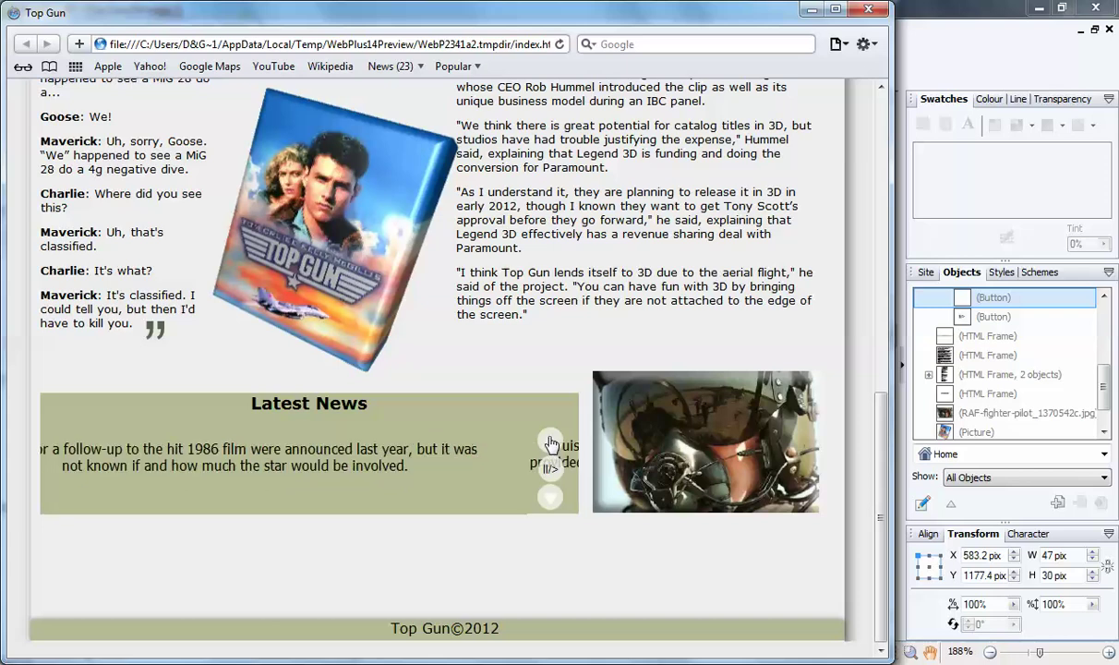
left_click(550, 499)
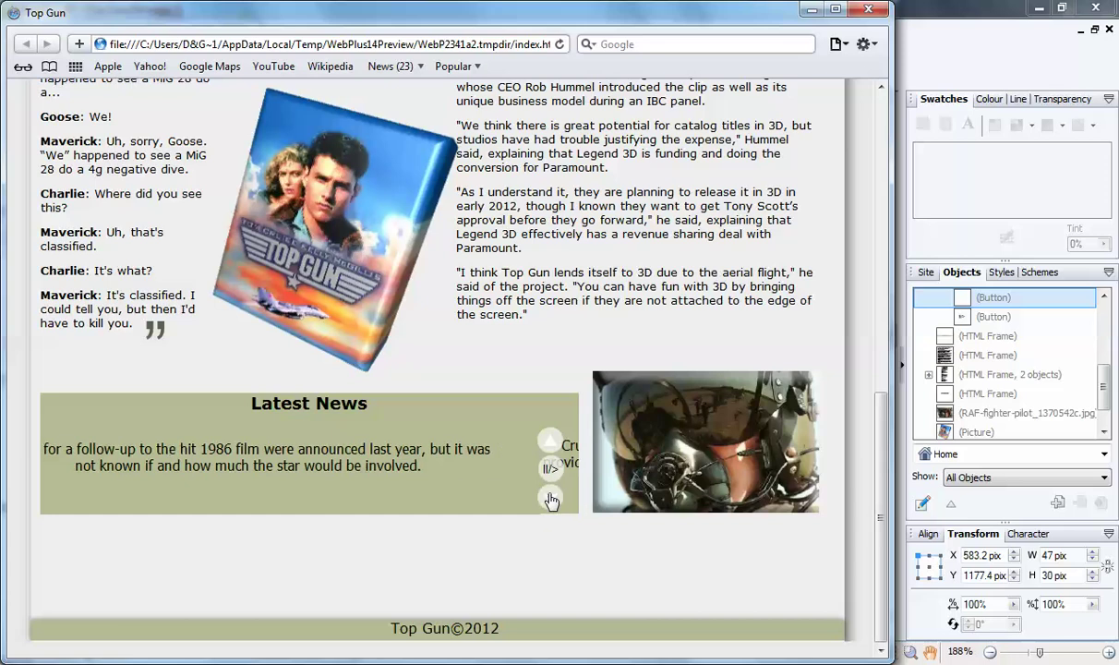
left_click(550, 499)
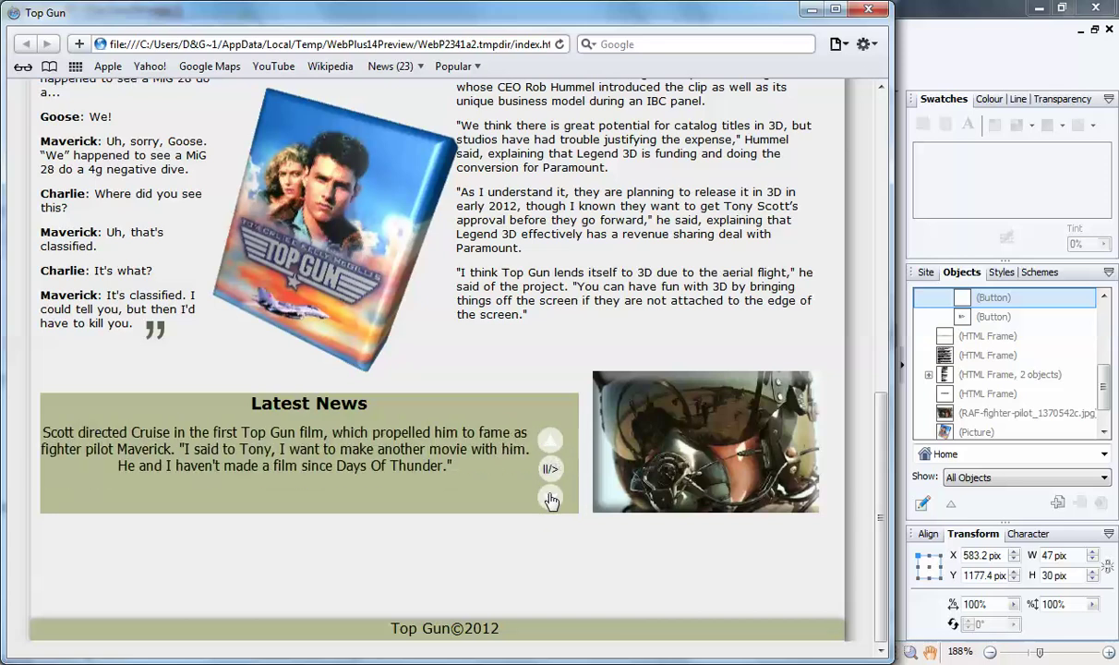
left_click(550, 468)
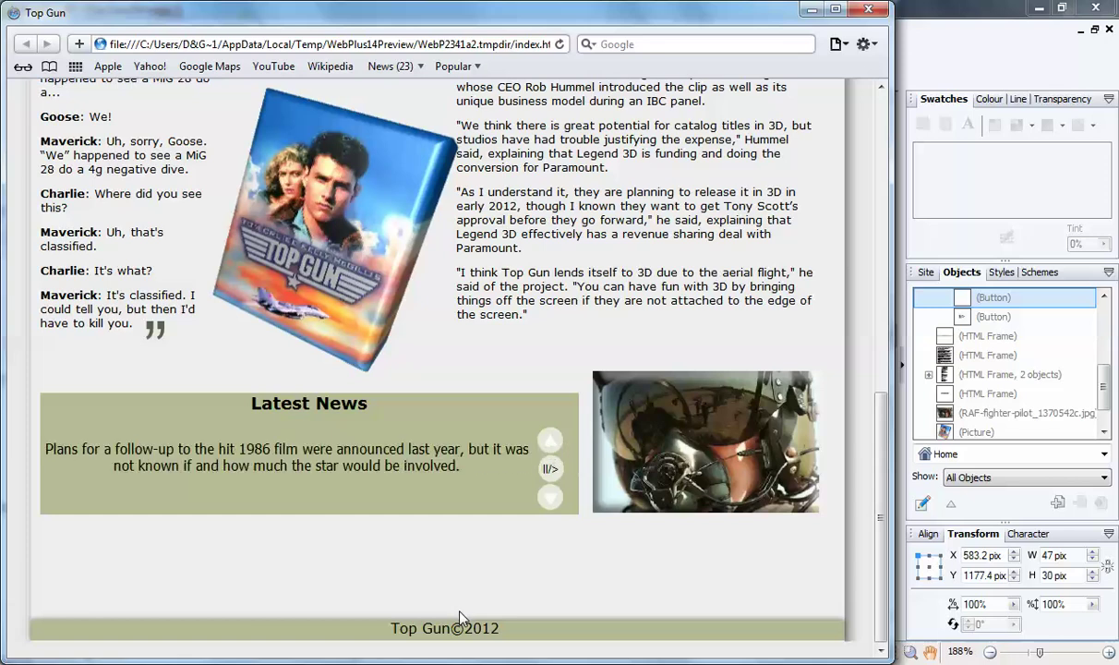
left_click(869, 19)
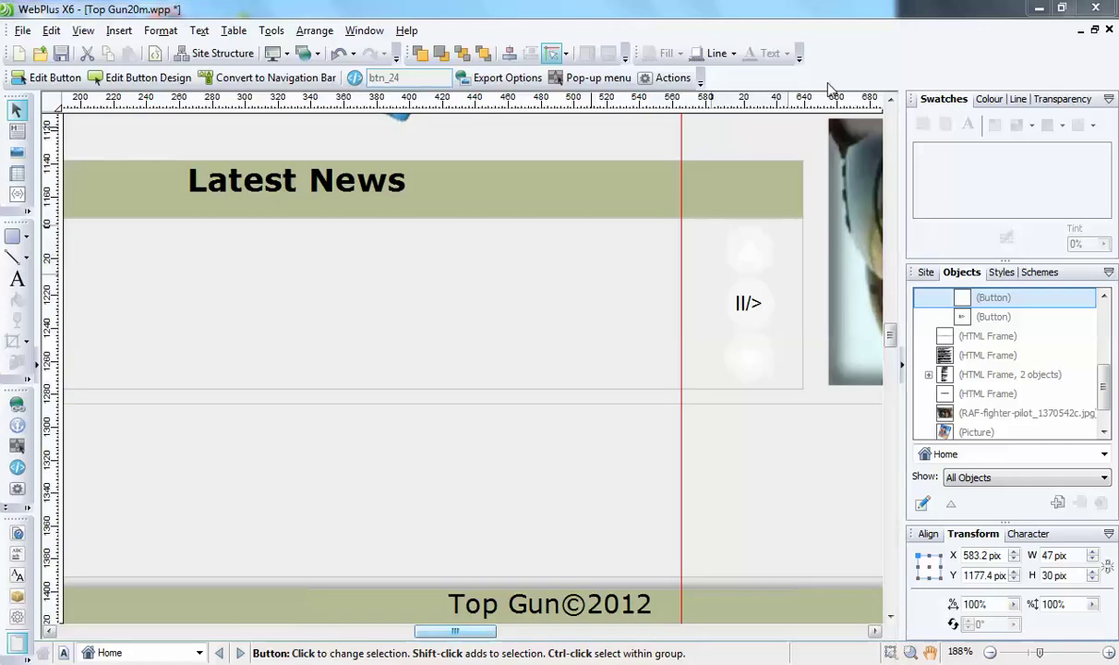